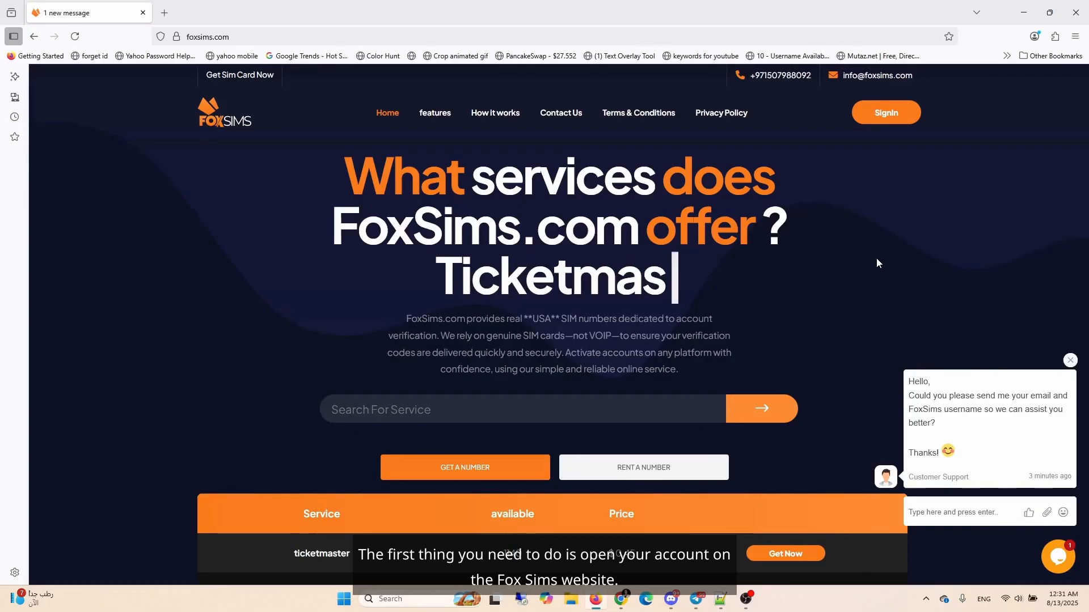
Step: Sign in to the FoxSims account, entering the account username and password
click(887, 112)
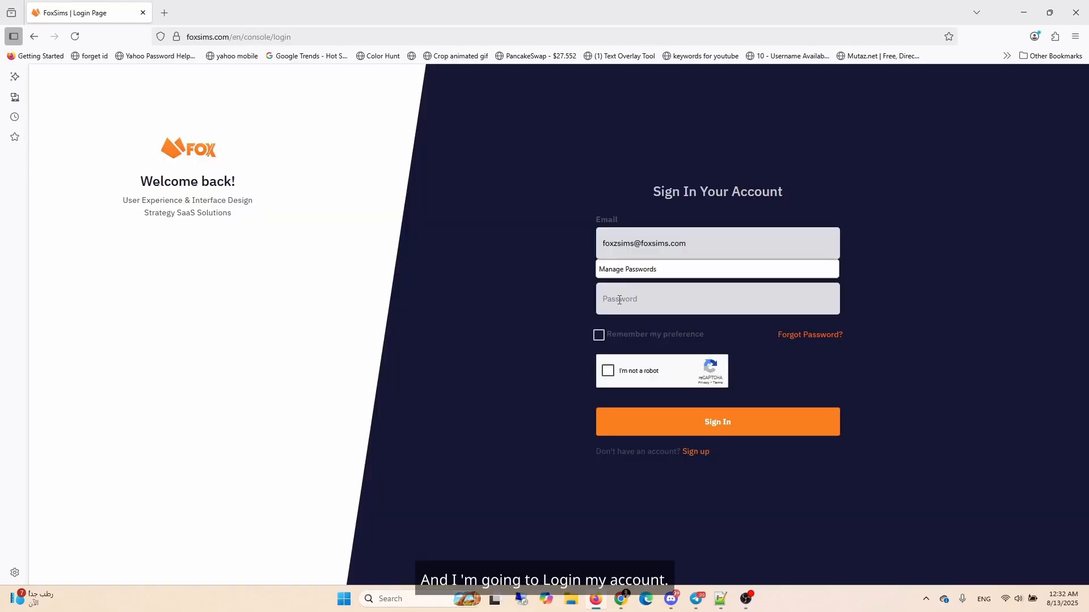
click(621, 299)
text(•••••••••)
click(607, 372)
click(417, 392)
click(417, 321)
click(427, 475)
click(565, 524)
click(666, 426)
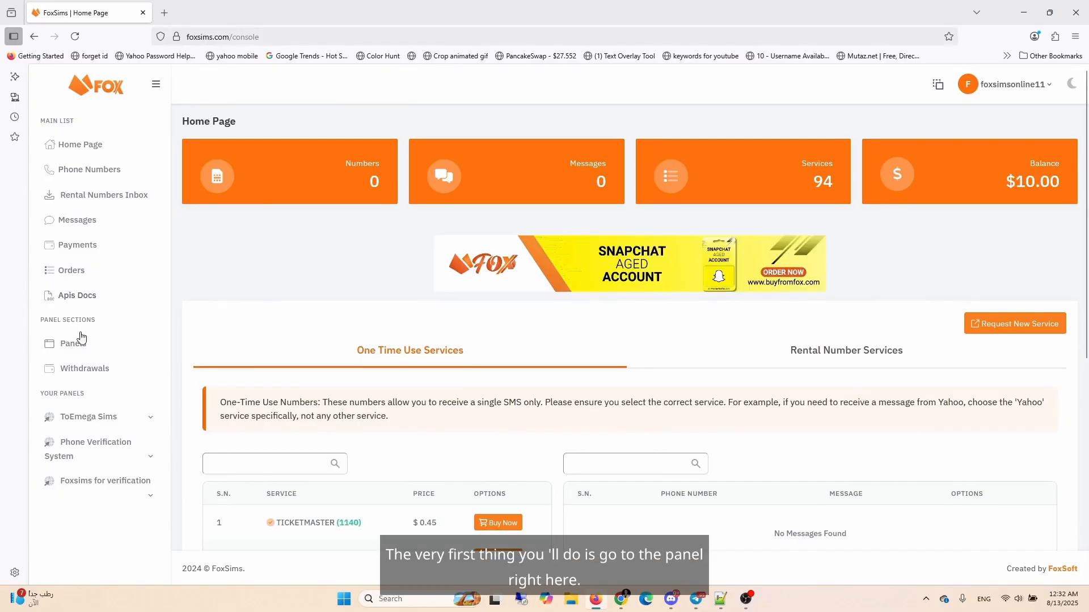
Step: Open the Panels section, start creating a new panel, and agree to the terms and privacy policy
click(71, 347)
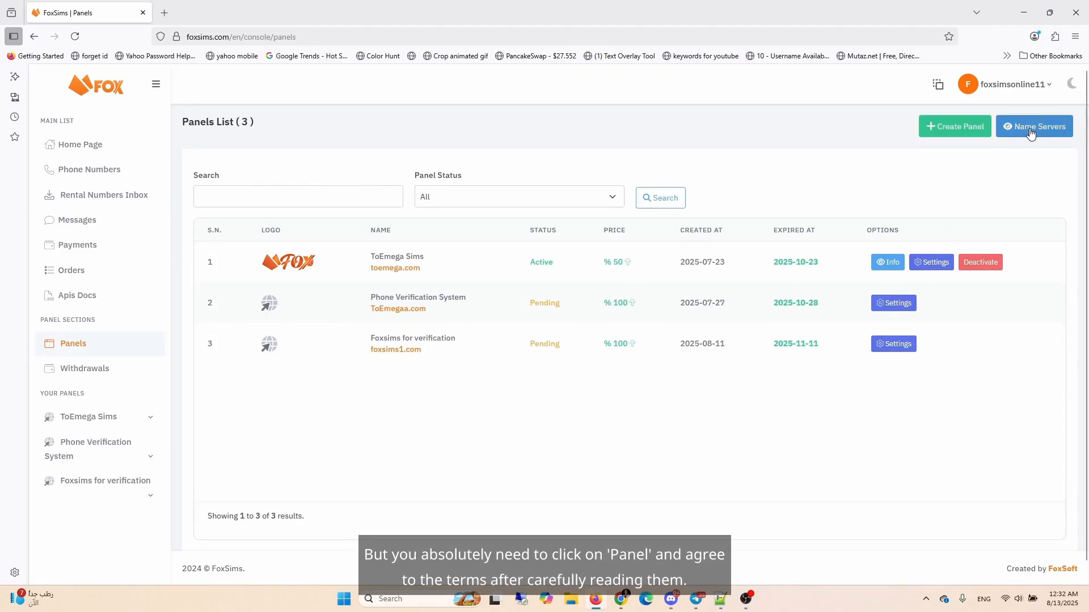
click(947, 137)
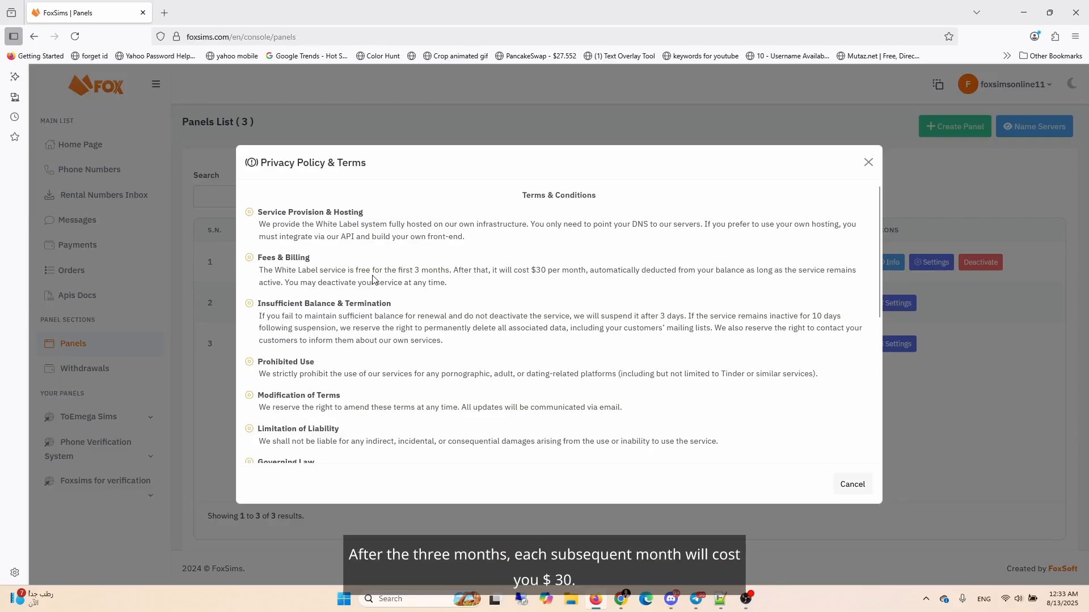
drag(511, 271, 577, 272)
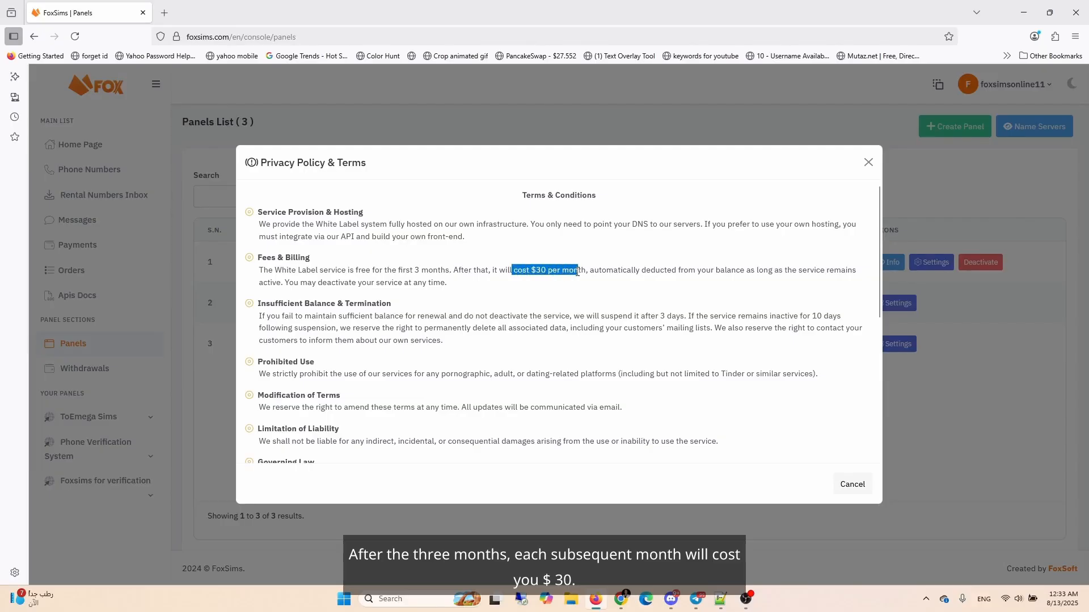
click(576, 293)
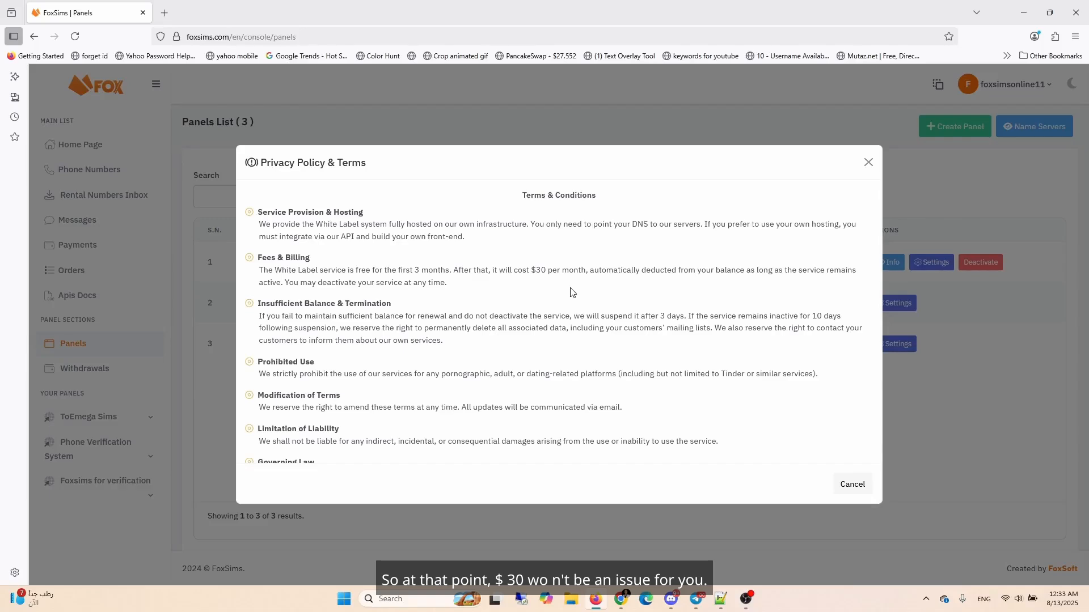
scroll(571, 291, down, 5)
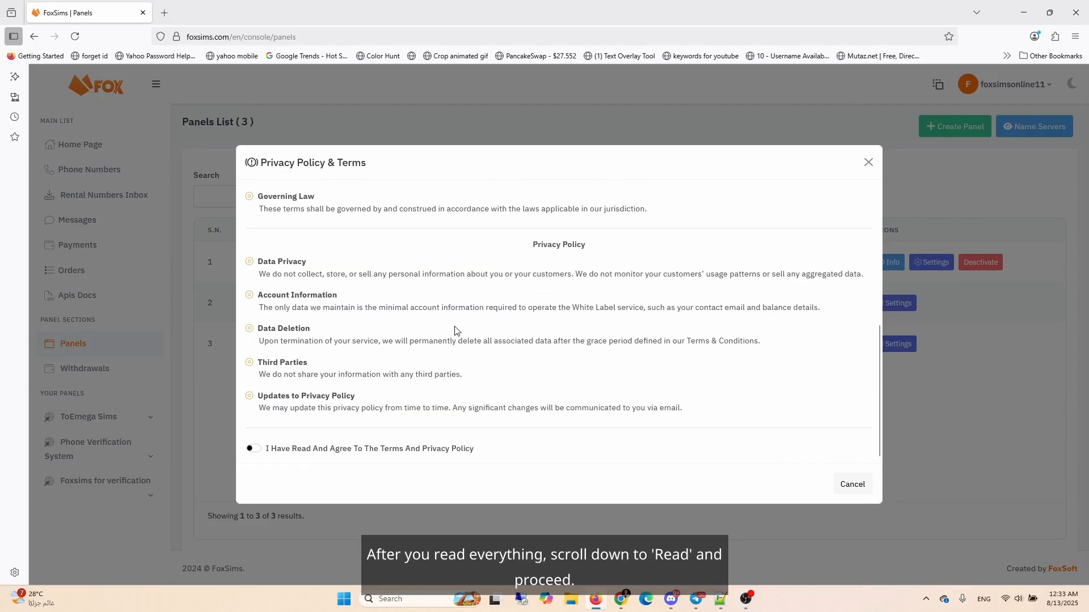
click(252, 448)
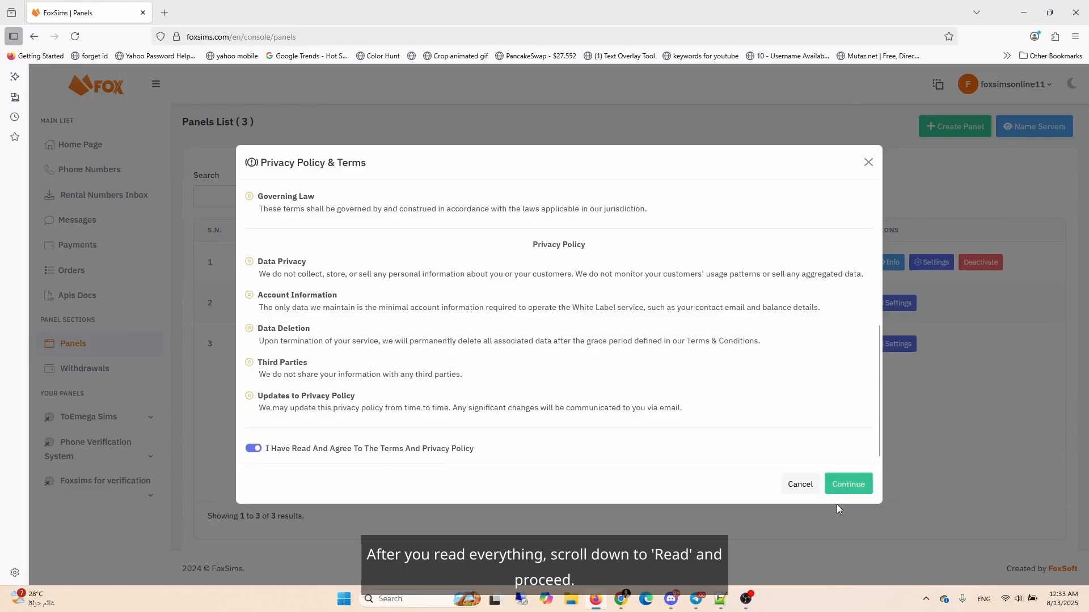
click(849, 484)
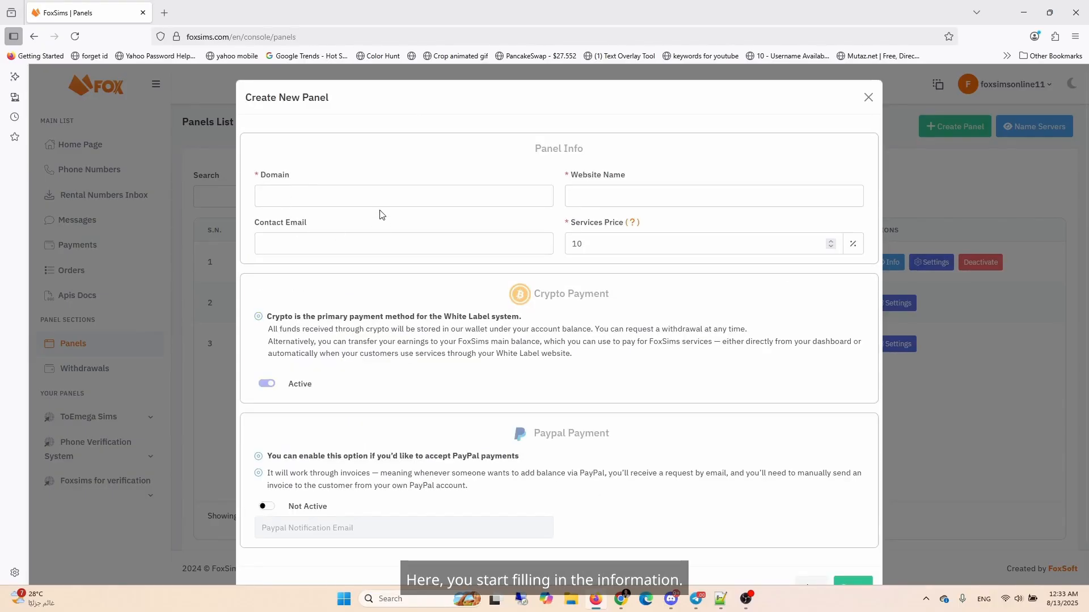
Step: Enter mohamedfox.com as the new panel's domain
click(317, 196)
text(mohamedo)
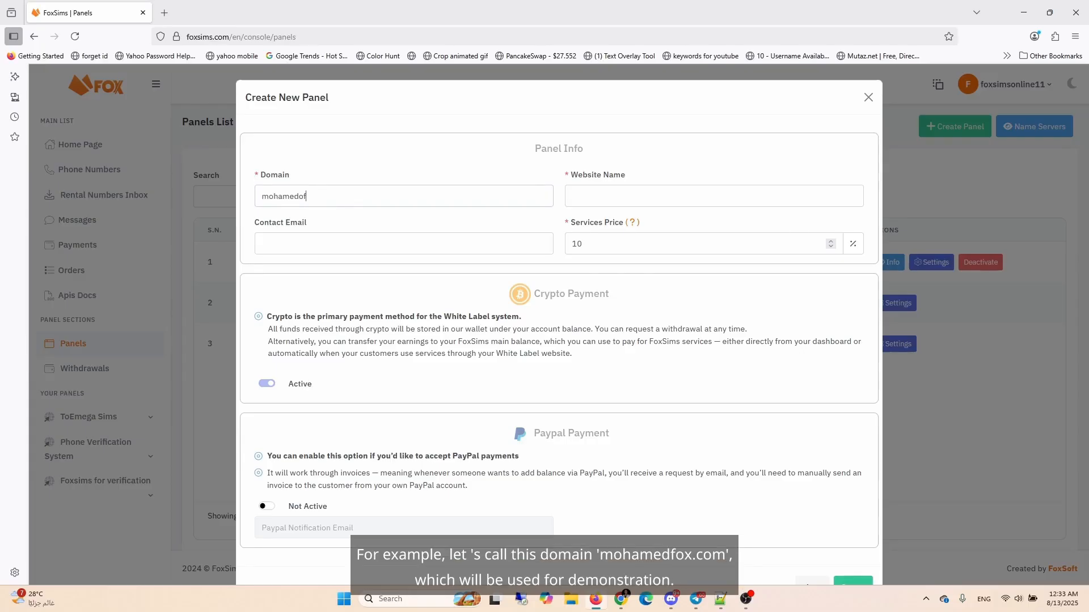
key(BackSpace)
text(fox.com)
click(628, 188)
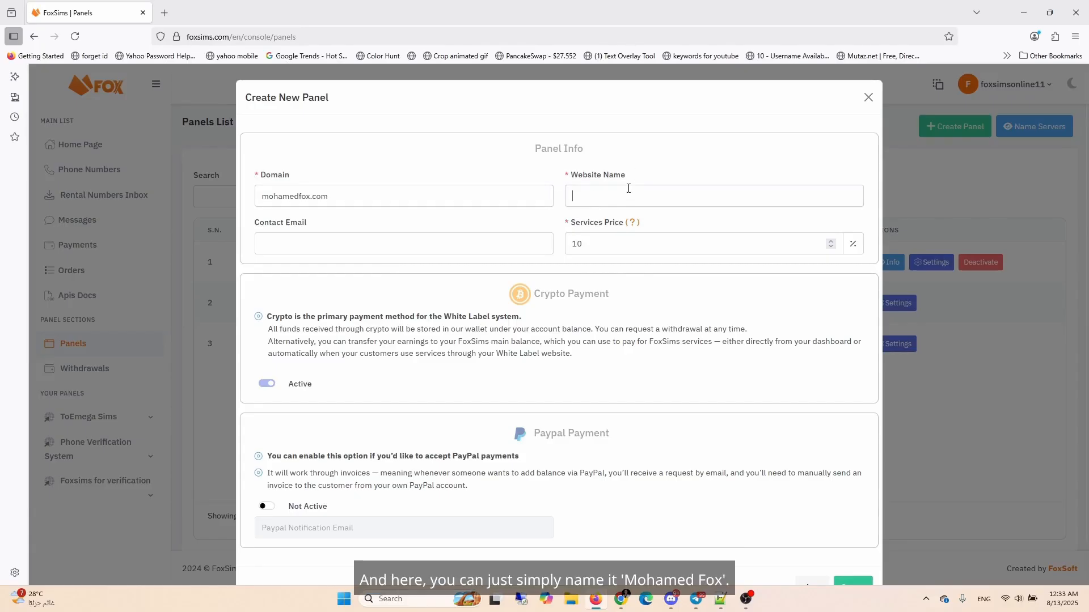
Step: Fill in the website name 'MohamedFox For phone verifications', the contact e-mail, and a services price of 100
text(MohamedFox For phone verifications)
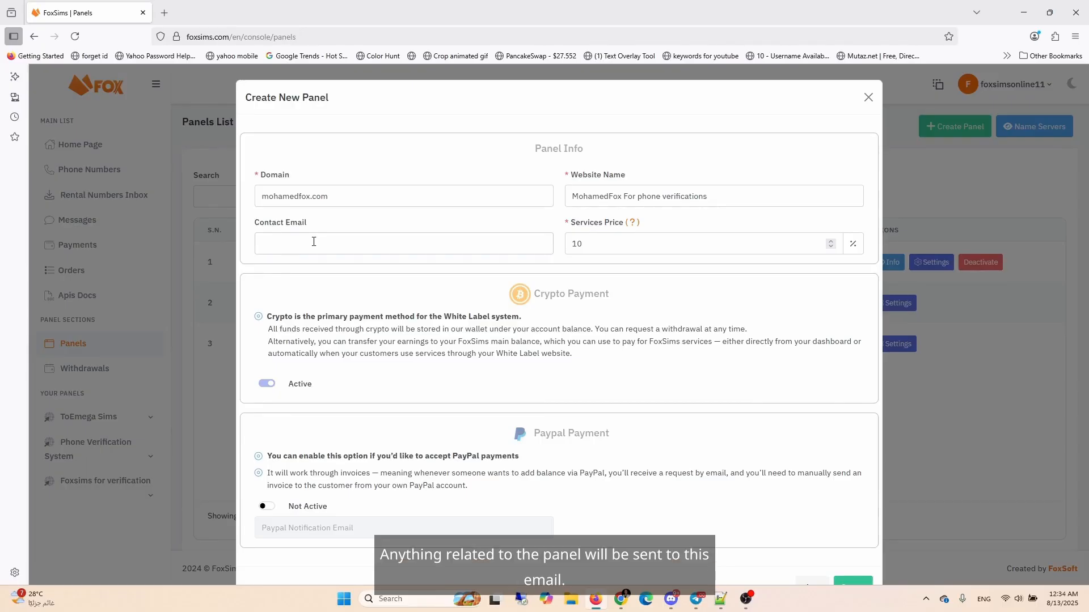
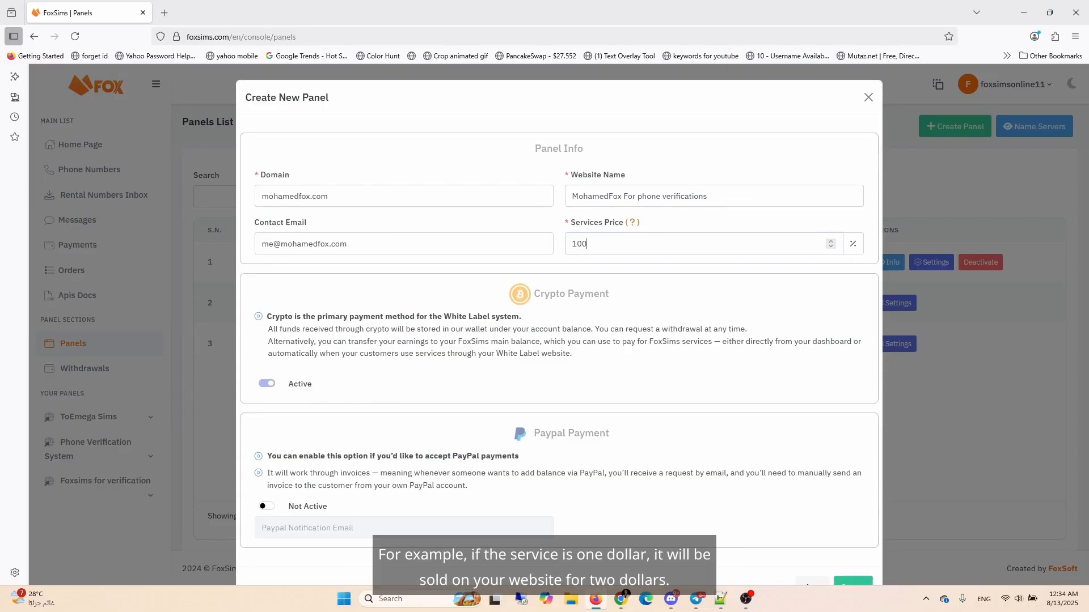
Step: Activate PayPal payments, copy the contact e-mail into the PayPal notification e-mail, and close the form
scroll(579, 309, down, 1)
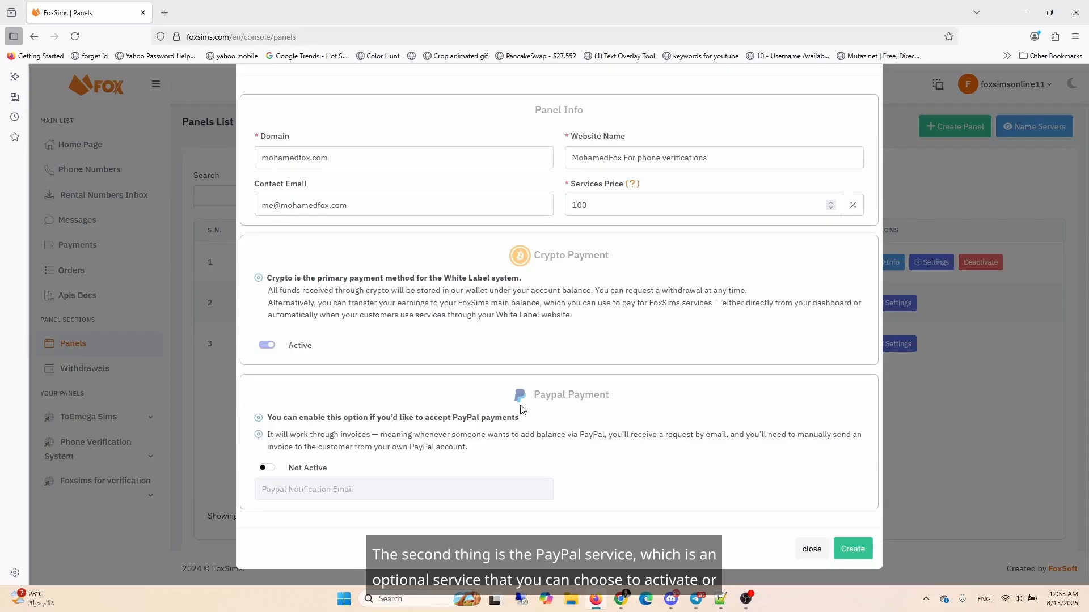
click(265, 469)
click(311, 489)
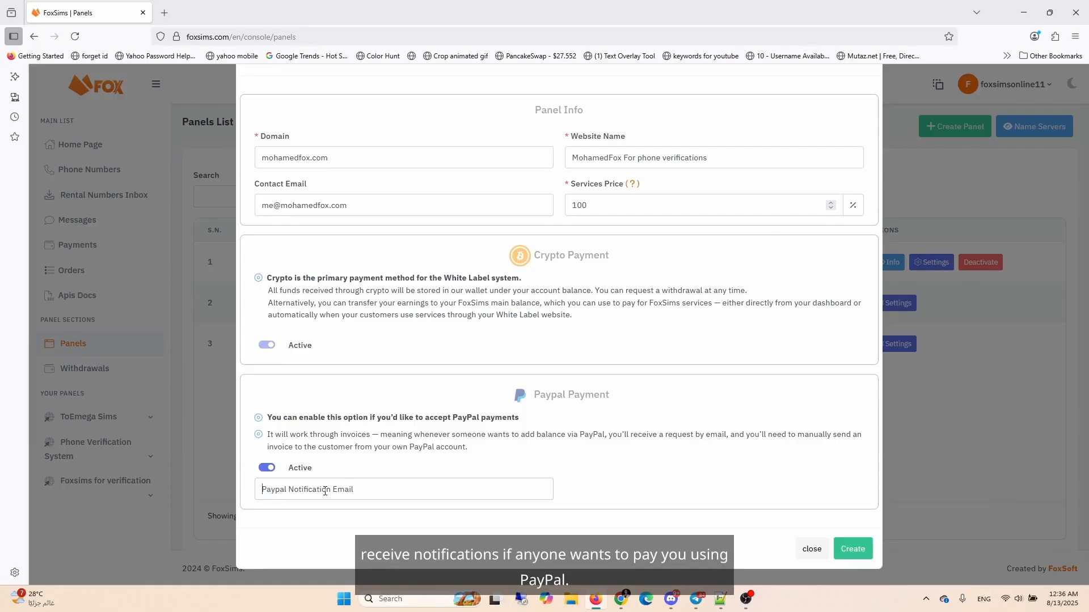
triple_click(357, 208)
key(ctrl+c)
click(363, 489)
key(ctrl+v)
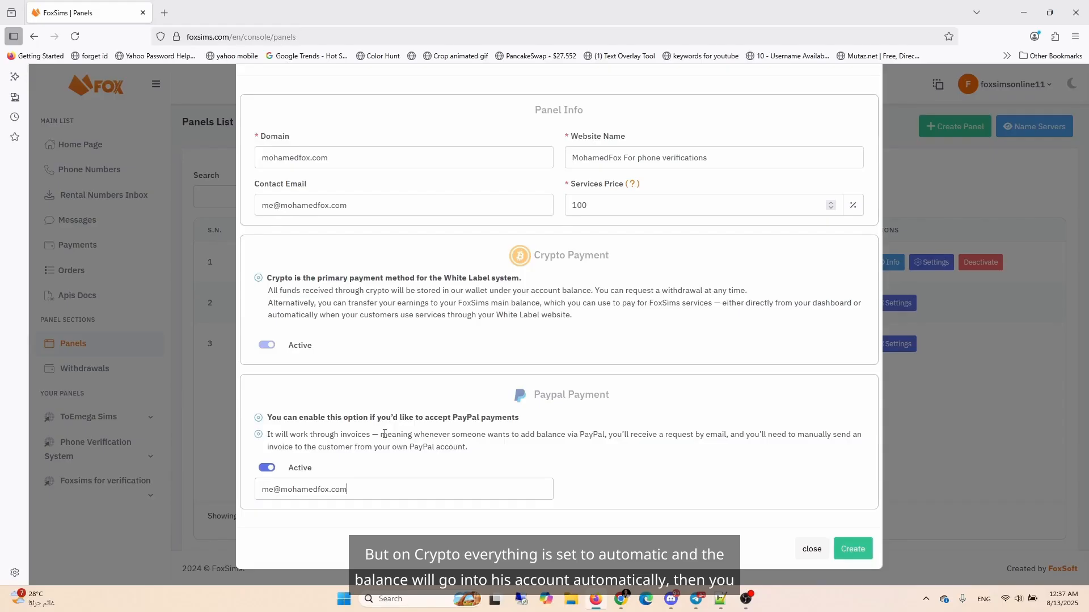
click(812, 550)
Step: View the name servers to add to the domain's DNS
click(1024, 133)
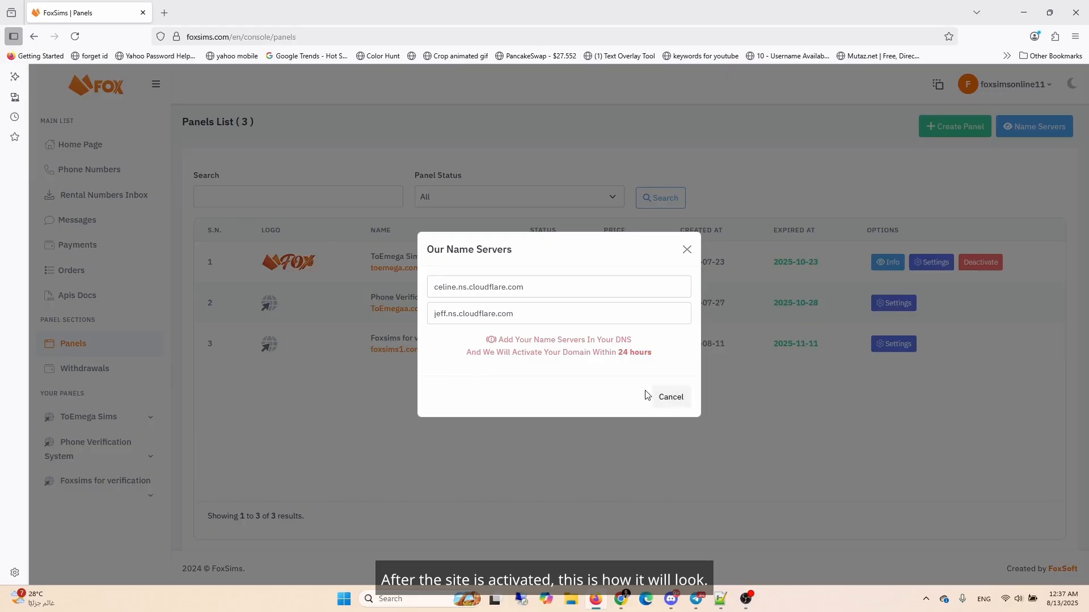
click(670, 399)
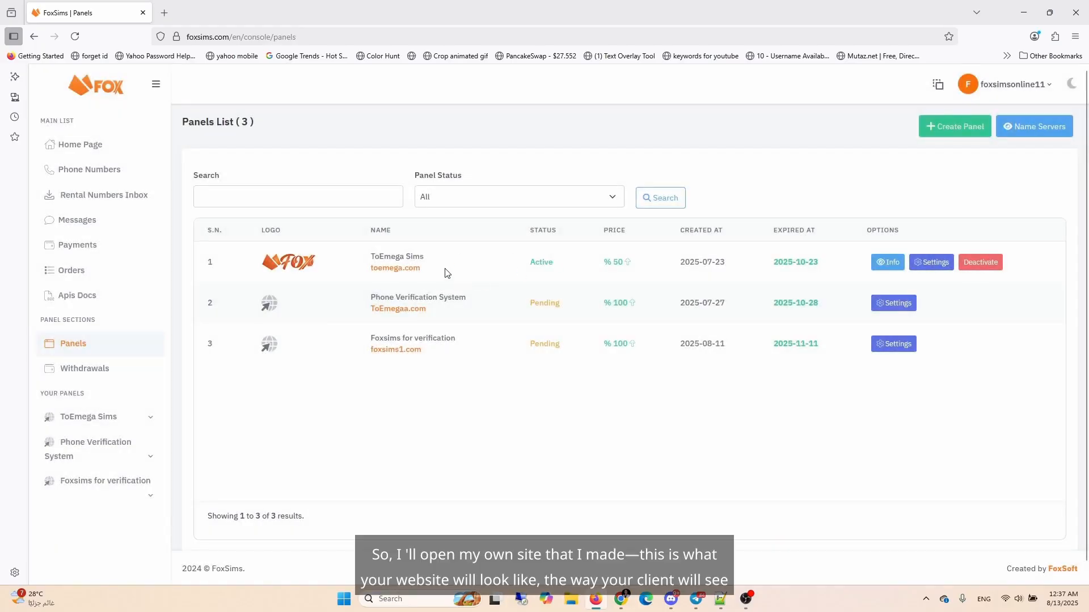
Step: Open the toemega.com panel website in a new tab to preview it
drag(422, 271, 370, 271)
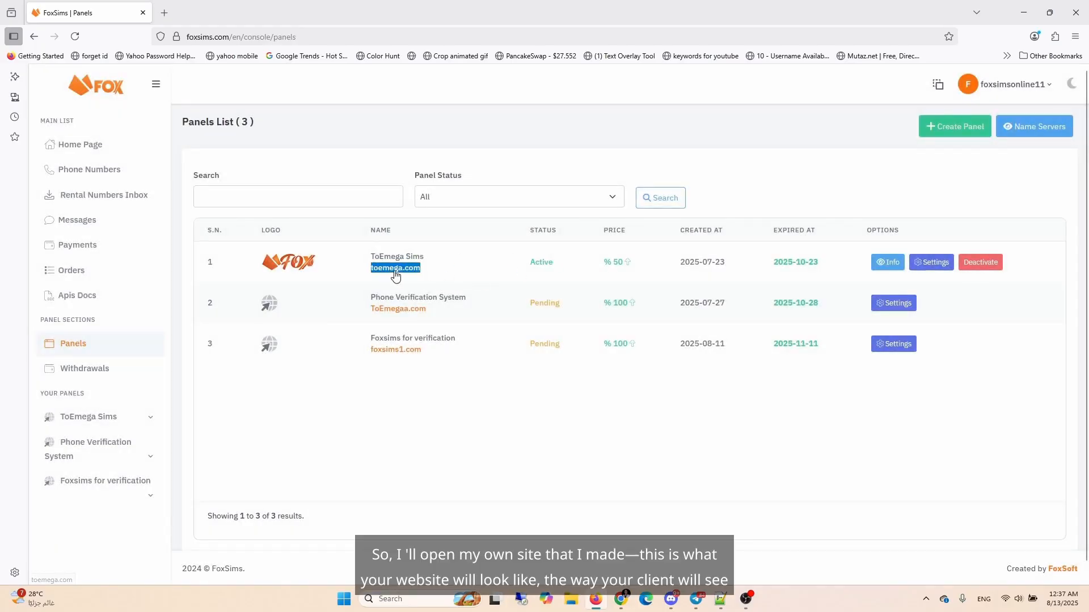
right_click(394, 272)
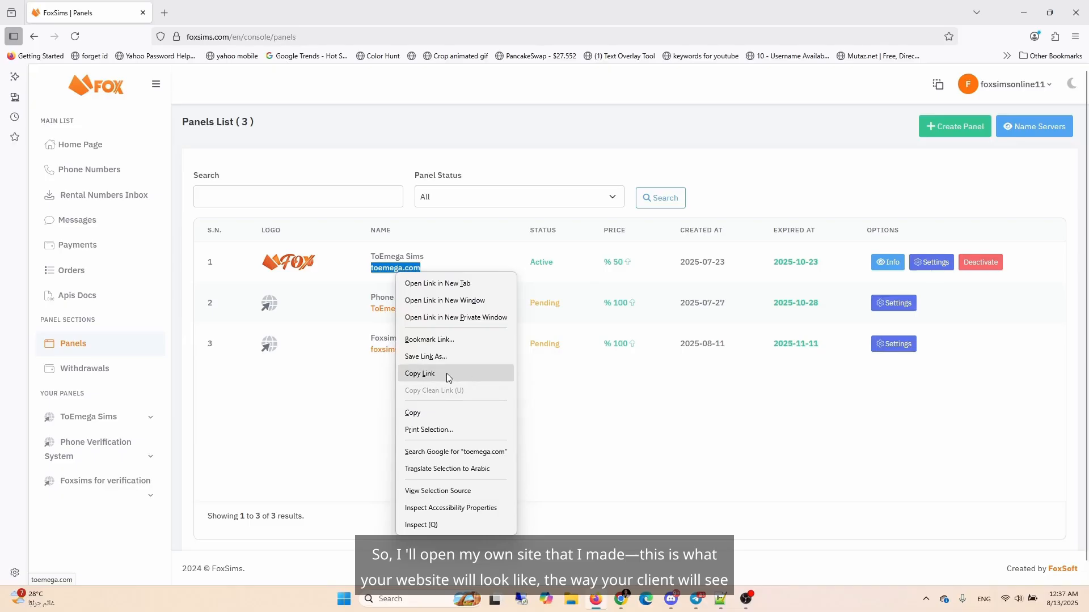
click(432, 283)
click(206, 12)
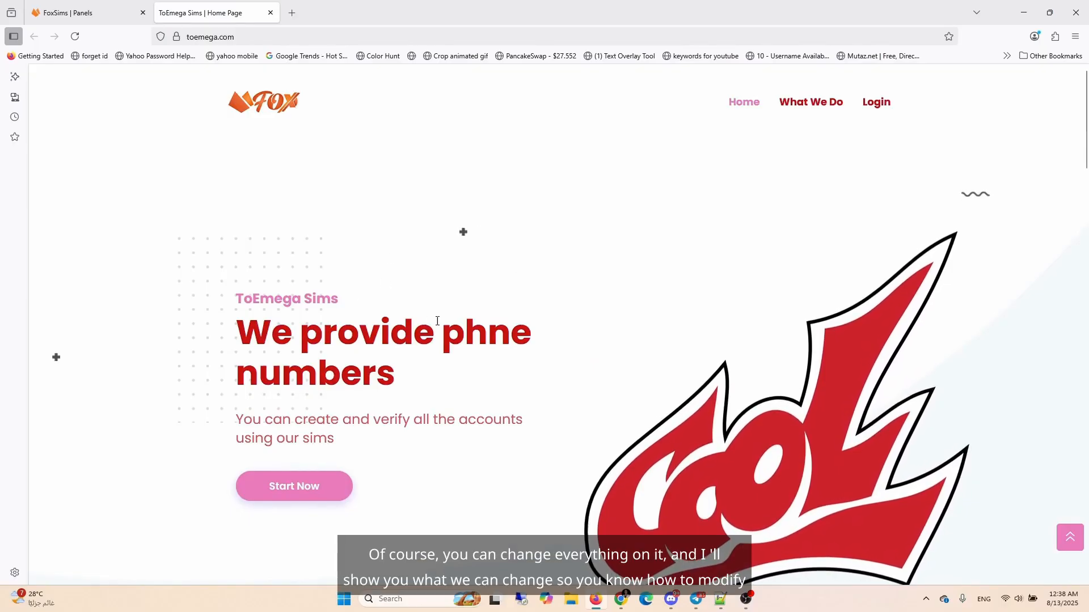
Step: Open the ToEmega Sims panel settings and review the General Info, SEO Settings and Theme Settings tabs
click(77, 12)
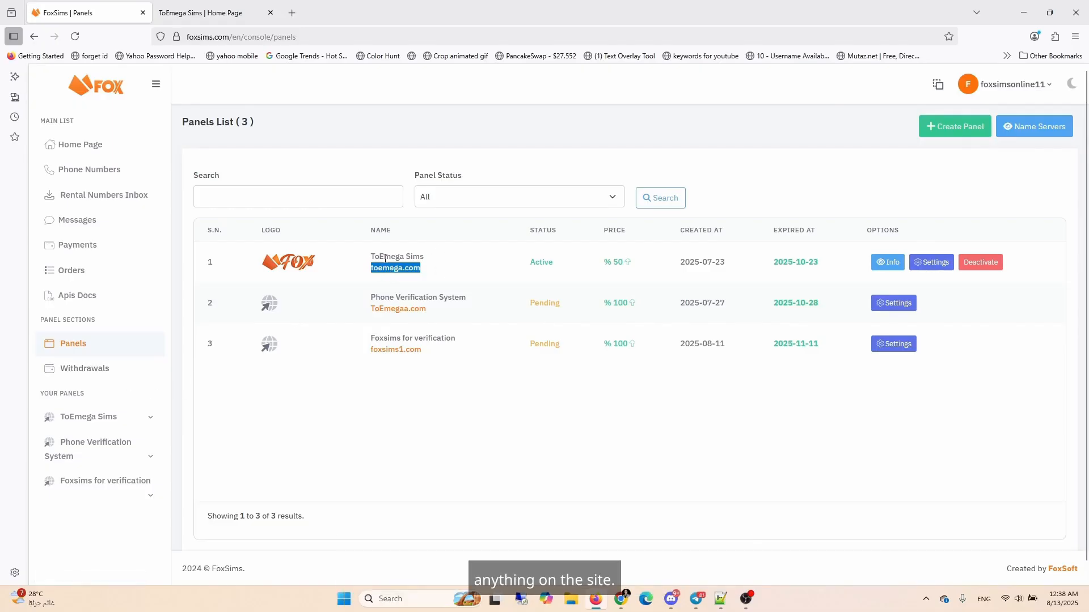
click(148, 418)
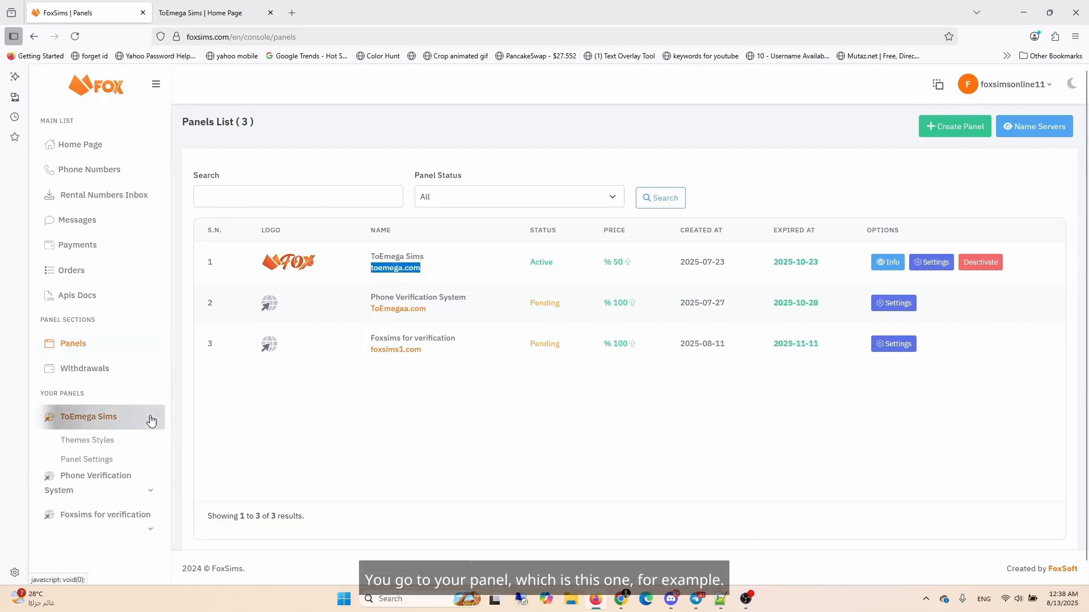
click(84, 461)
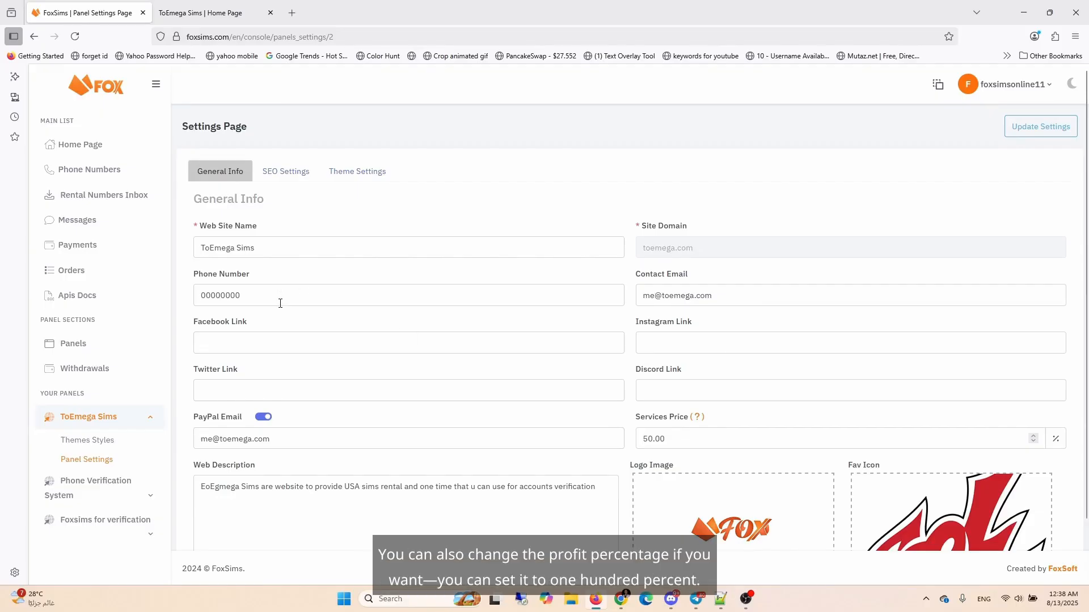
drag(678, 443, 640, 440)
scroll(717, 452, down, 1)
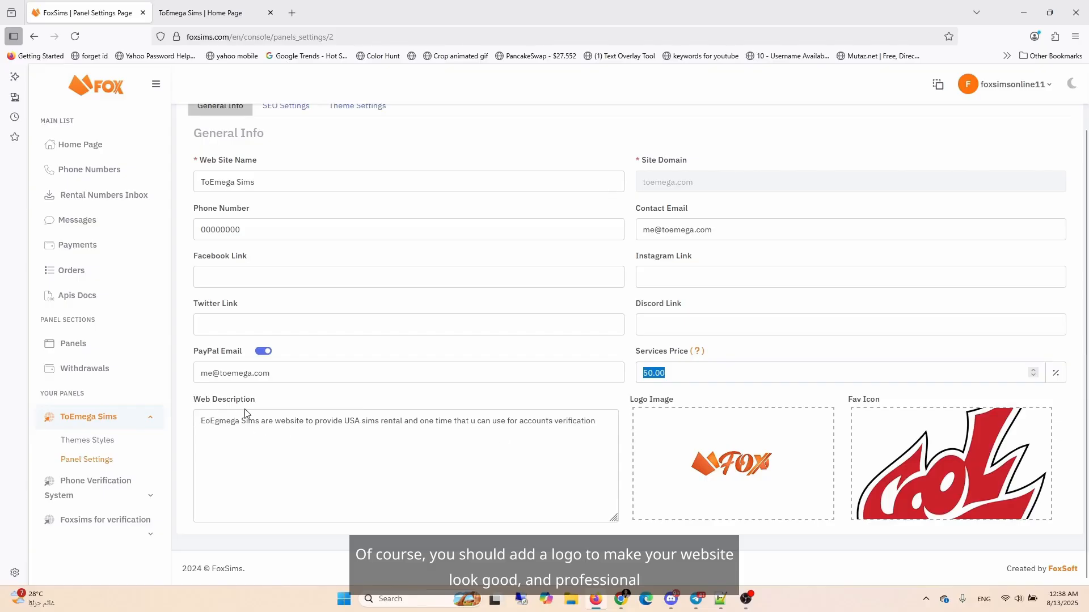
scroll(450, 432, up, 2)
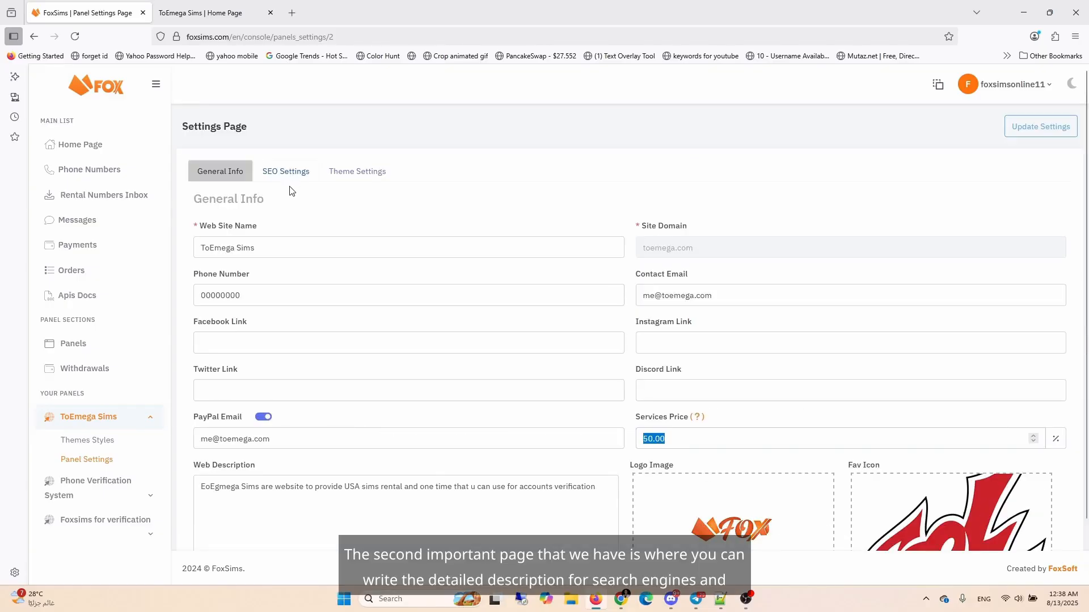
click(289, 180)
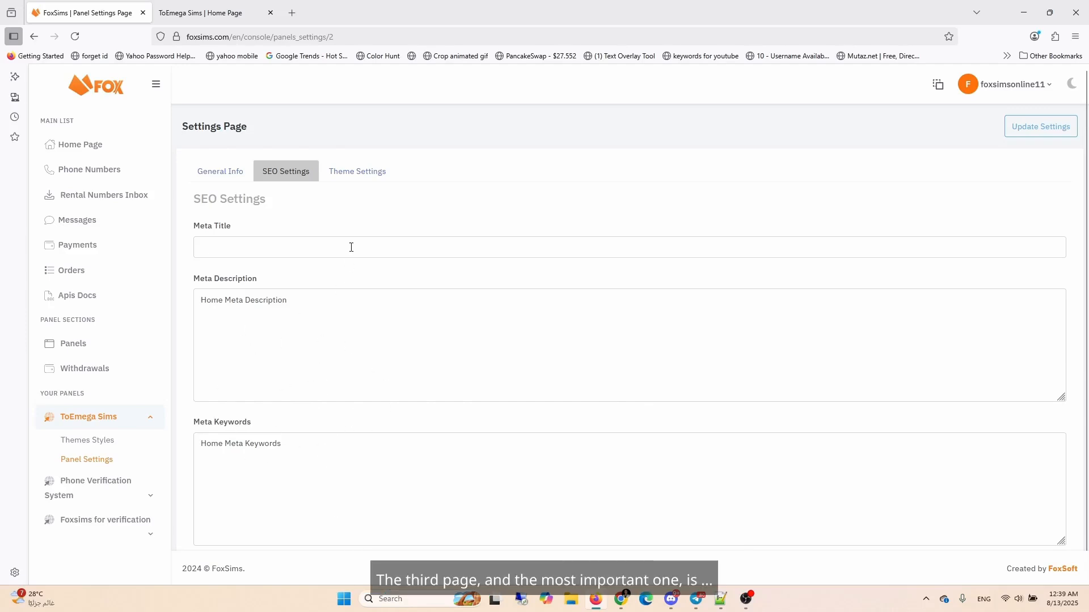
click(357, 172)
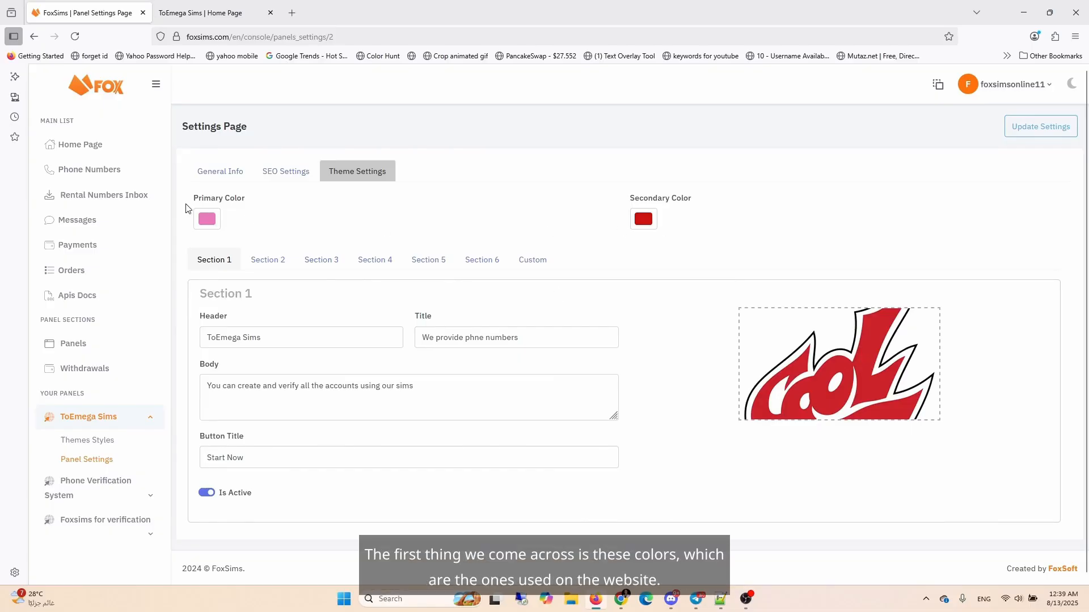
Step: Compare the live toemega.com site's colours before returning to the settings page
click(205, 12)
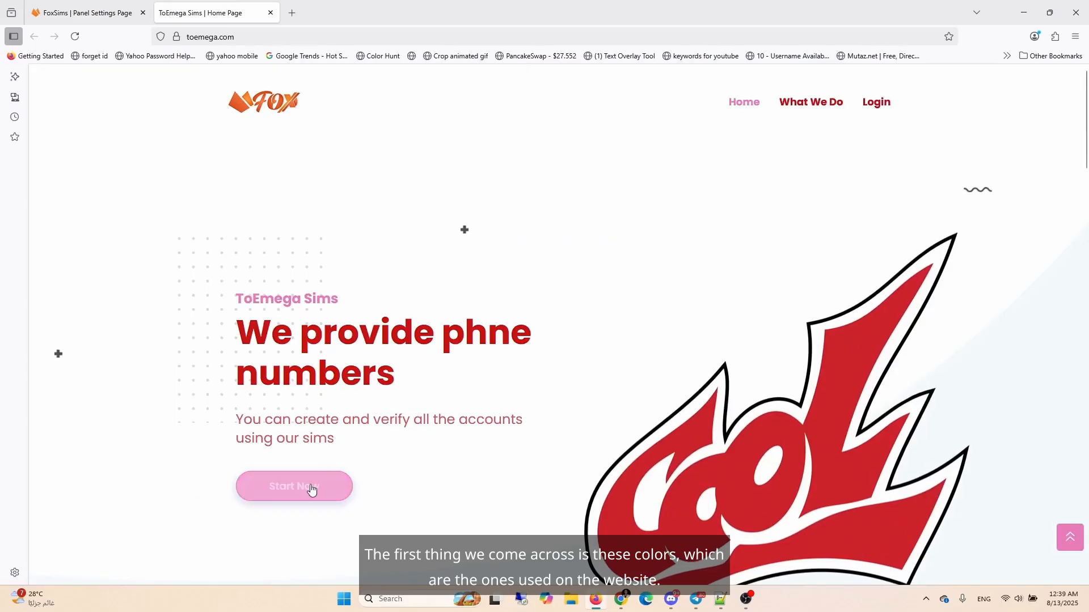
scroll(391, 389, down, 2)
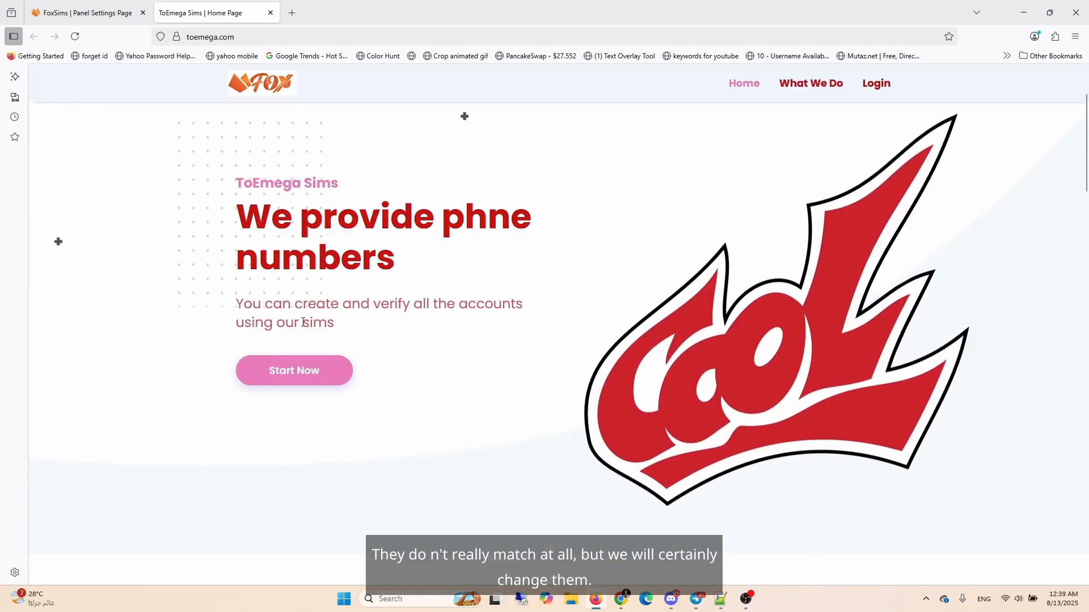
click(106, 12)
Step: Set the primary theme colour to a deep blue
click(207, 219)
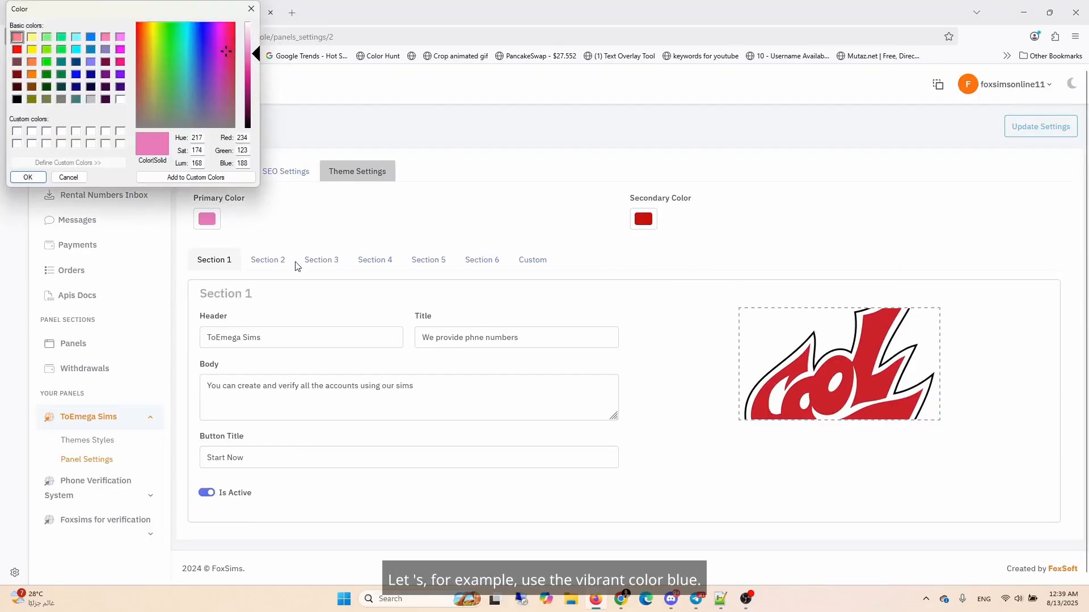
click(202, 27)
click(196, 22)
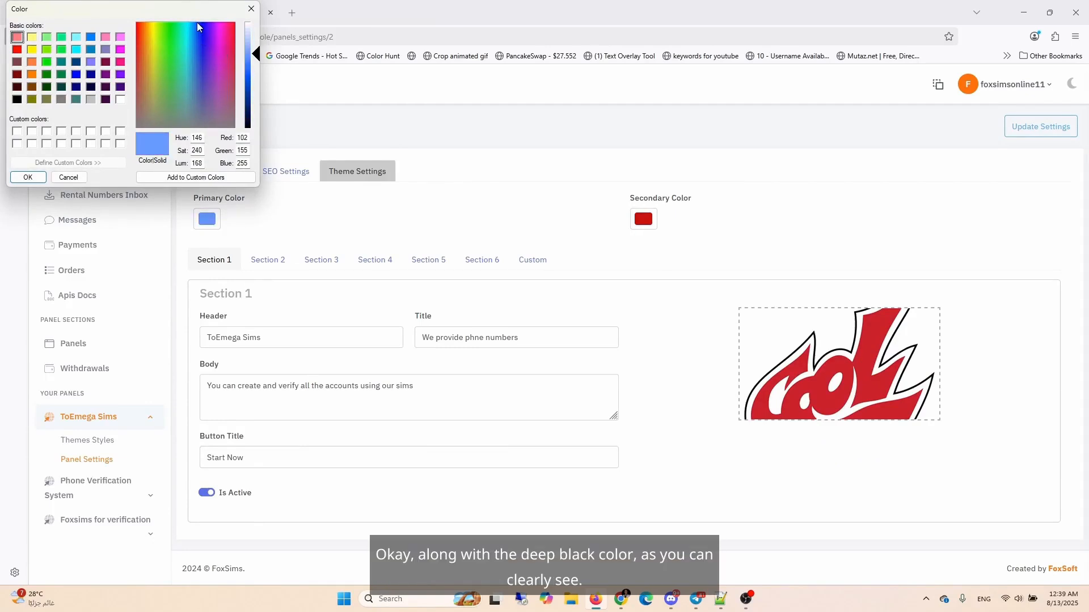
drag(261, 48, 254, 90)
click(28, 177)
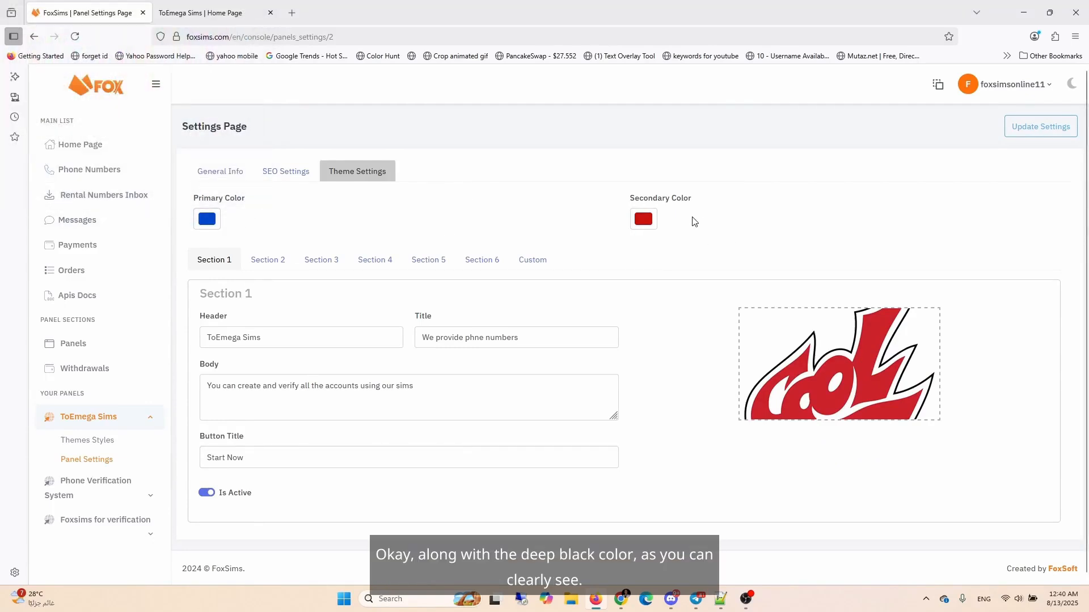
Step: Set the secondary theme colour to black and save the theme settings
click(648, 222)
click(248, 129)
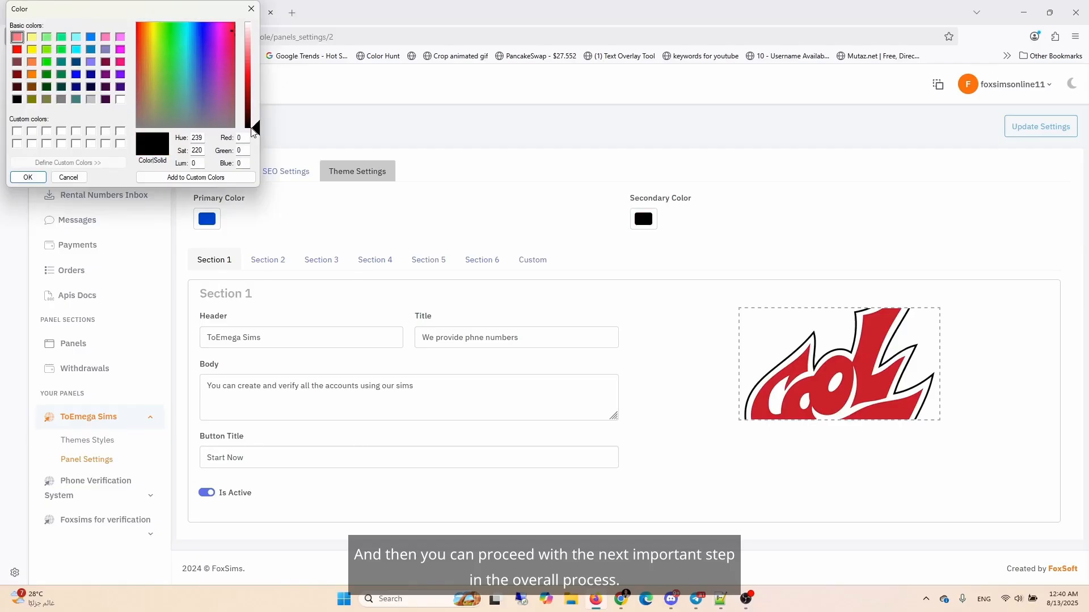
click(28, 177)
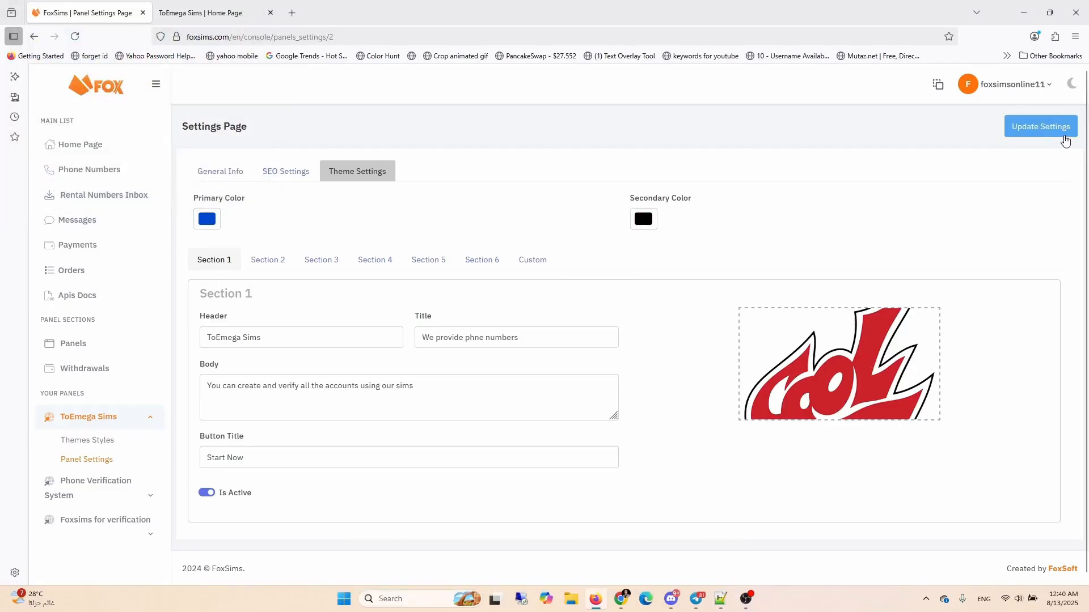
click(1046, 127)
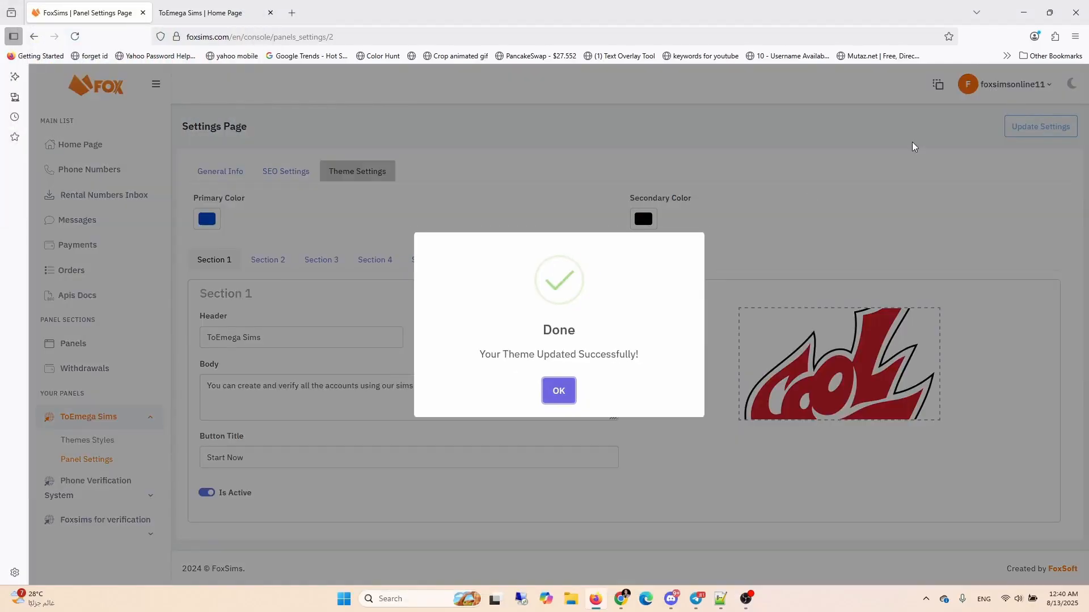
Step: Dismiss the confirmation and reload the live toemega.com site to review the updated colours across its sections
click(558, 391)
click(201, 12)
right_click(522, 181)
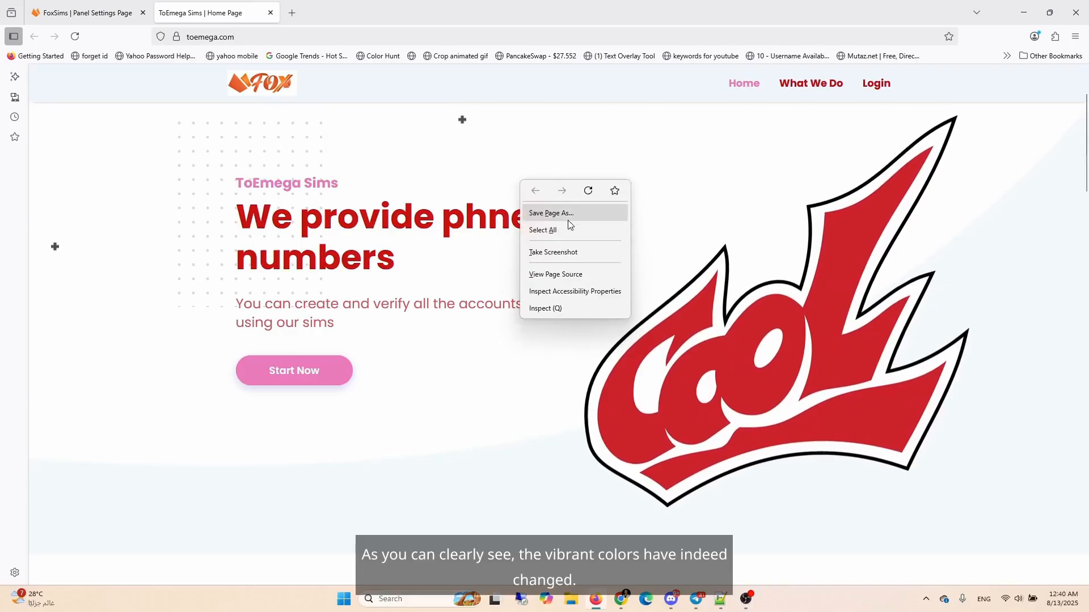
click(588, 190)
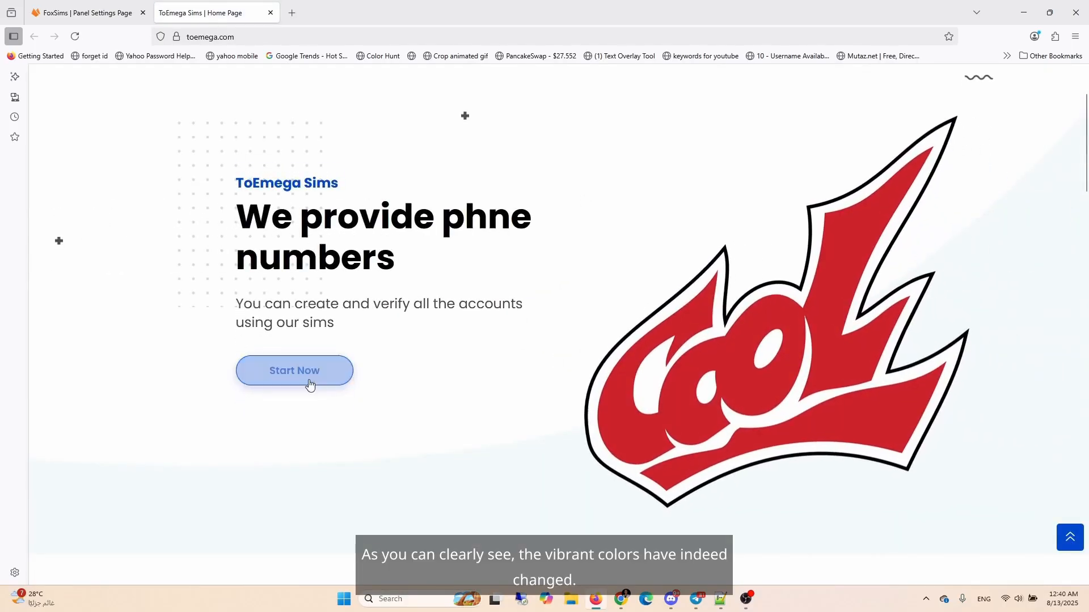
scroll(376, 246, down, 7)
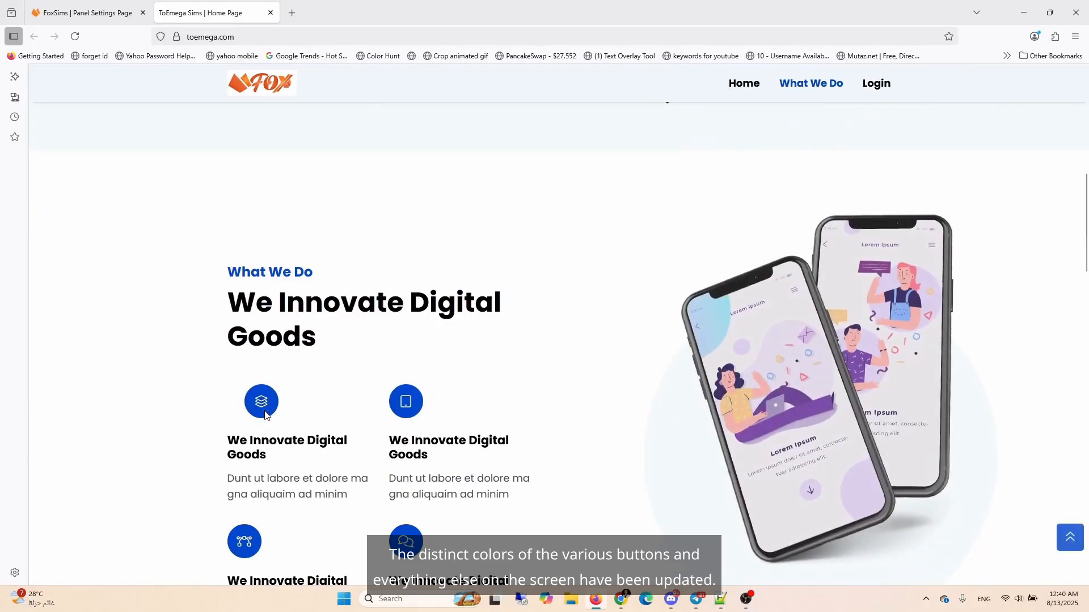
scroll(311, 370, up, 5)
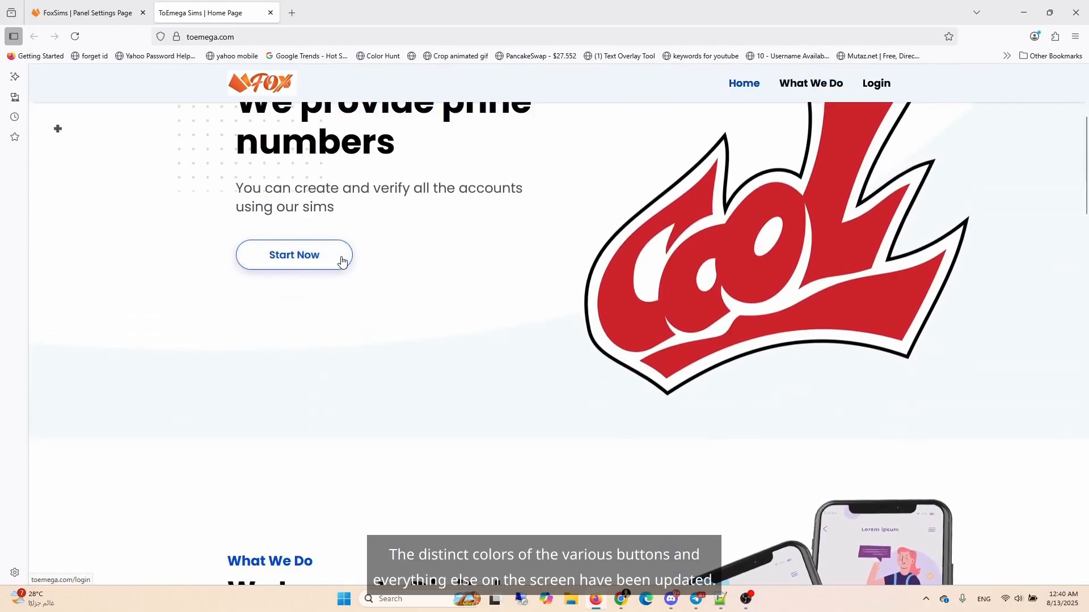
scroll(341, 261, up, 4)
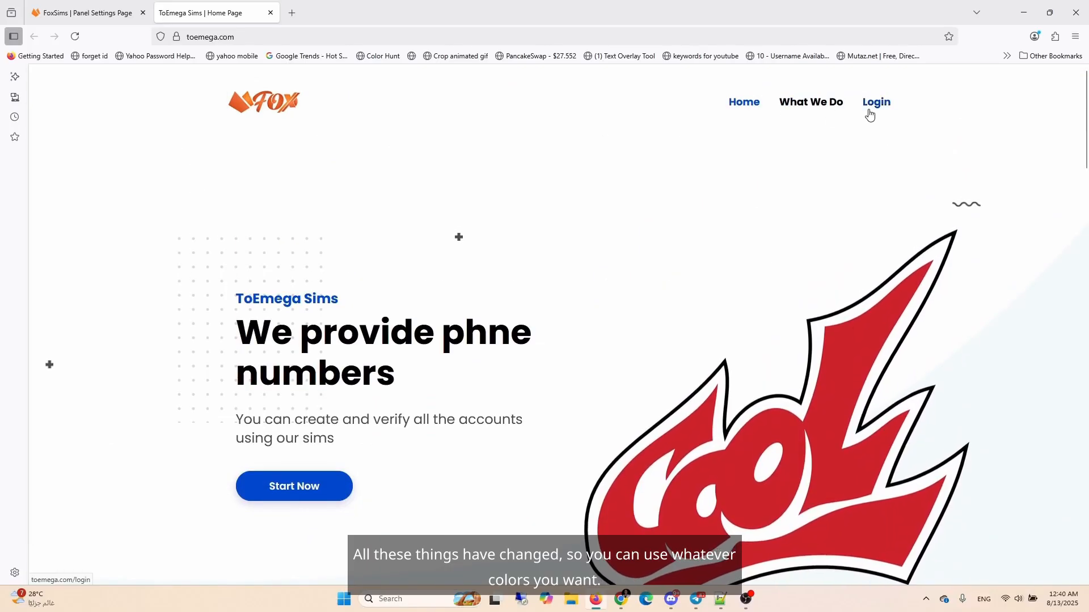
click(101, 11)
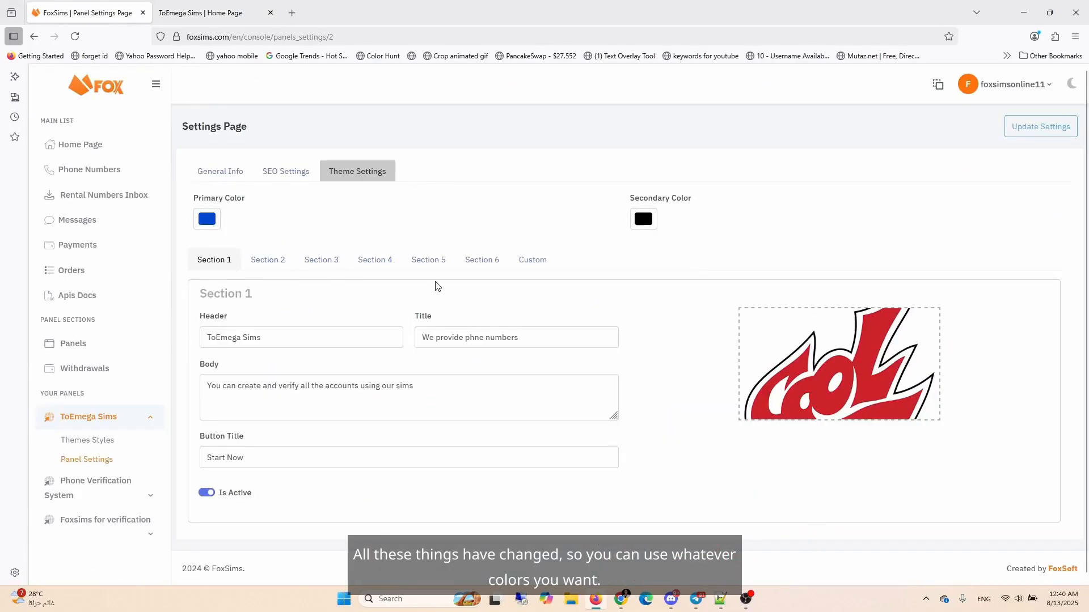
click(221, 12)
scroll(574, 350, down, 10)
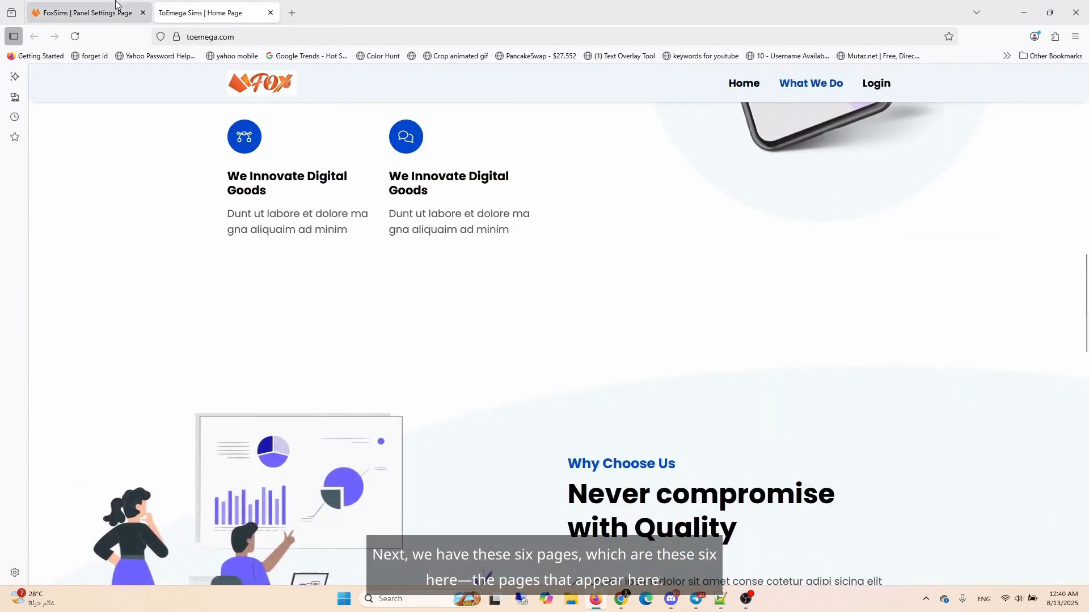
click(101, 11)
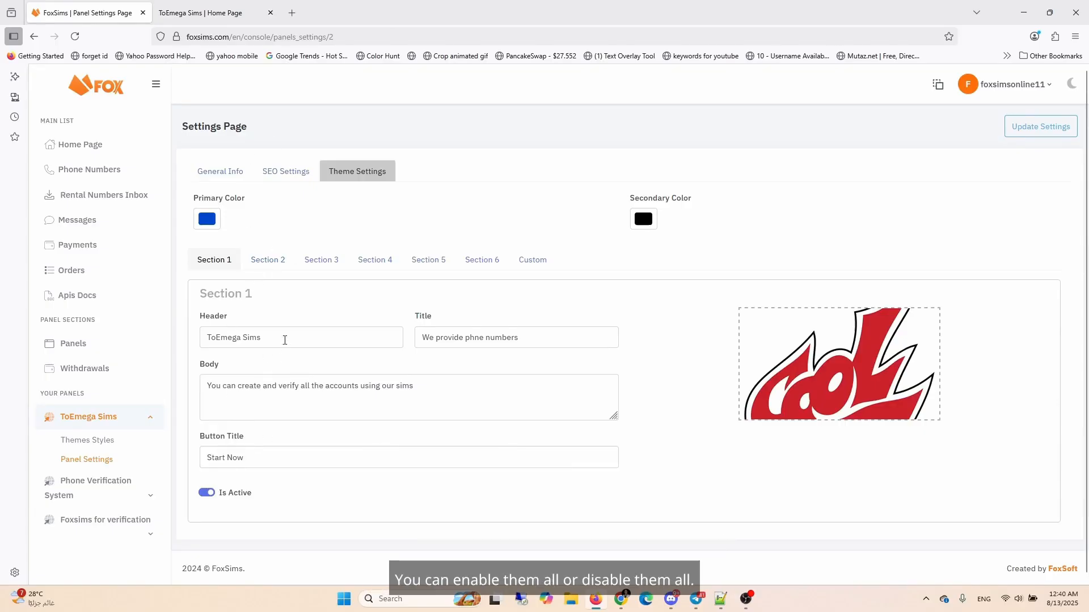
click(232, 14)
scroll(379, 293, up, 12)
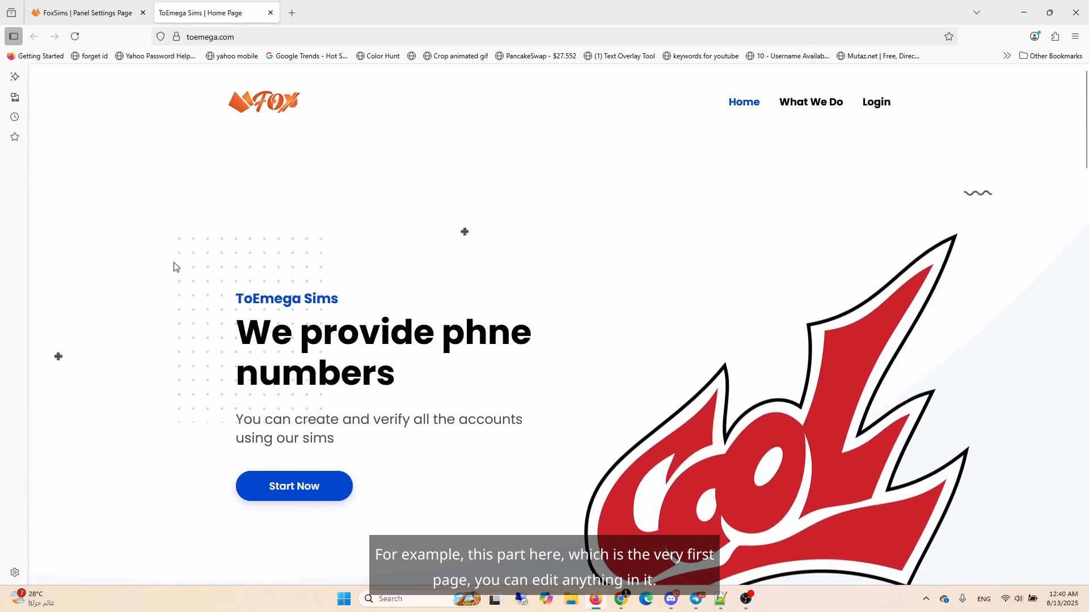
click(112, 5)
Step: Change the Section 1 header to 'FoxSims Test' and append 'Everydayy' to the title
drag(282, 334, 157, 341)
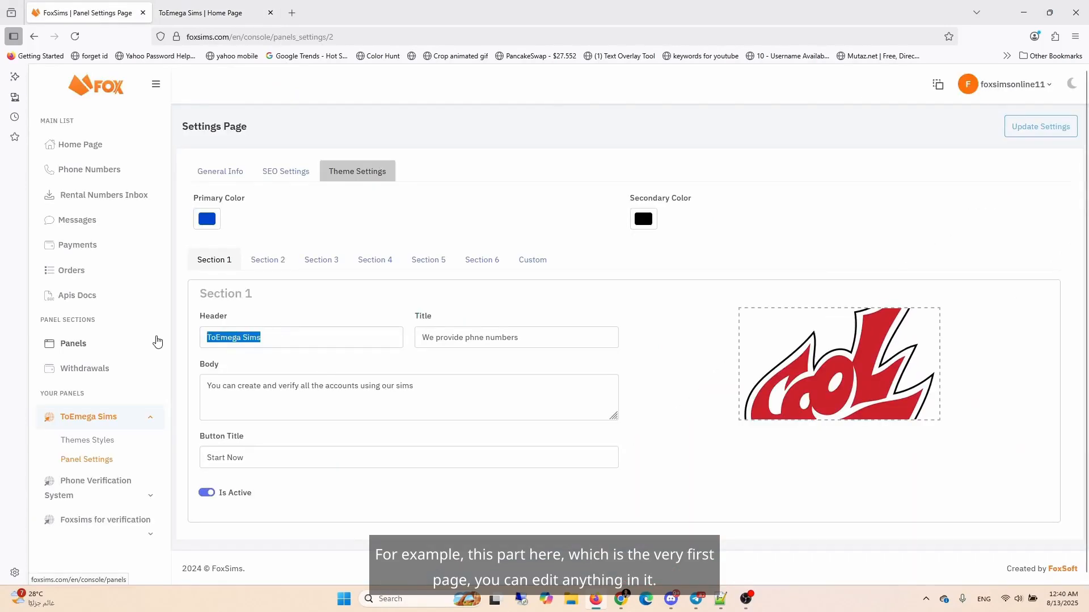
text(Fox)
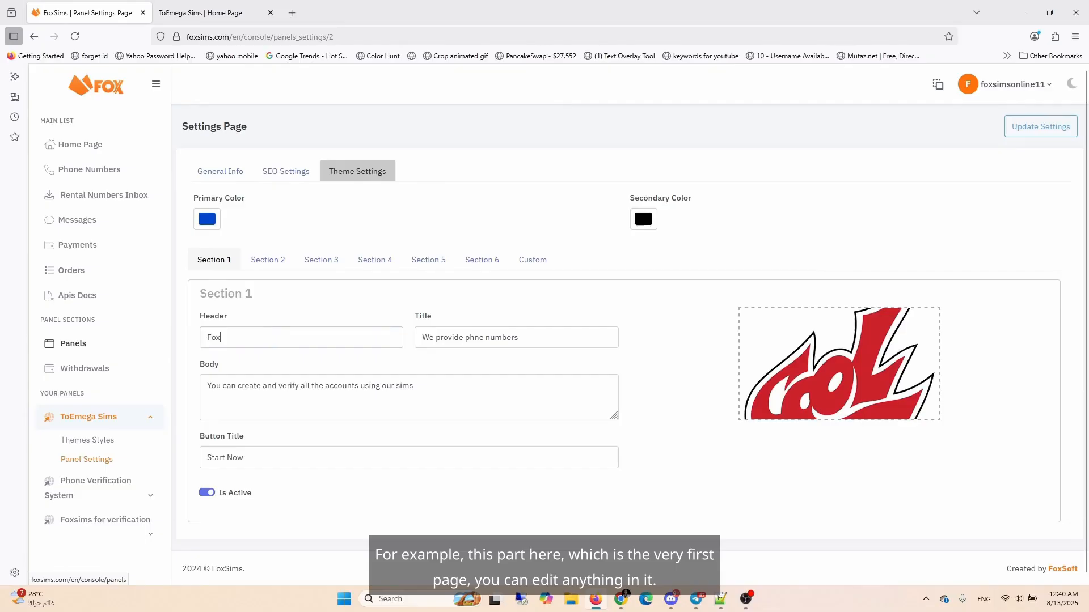
text(Sims Tes)
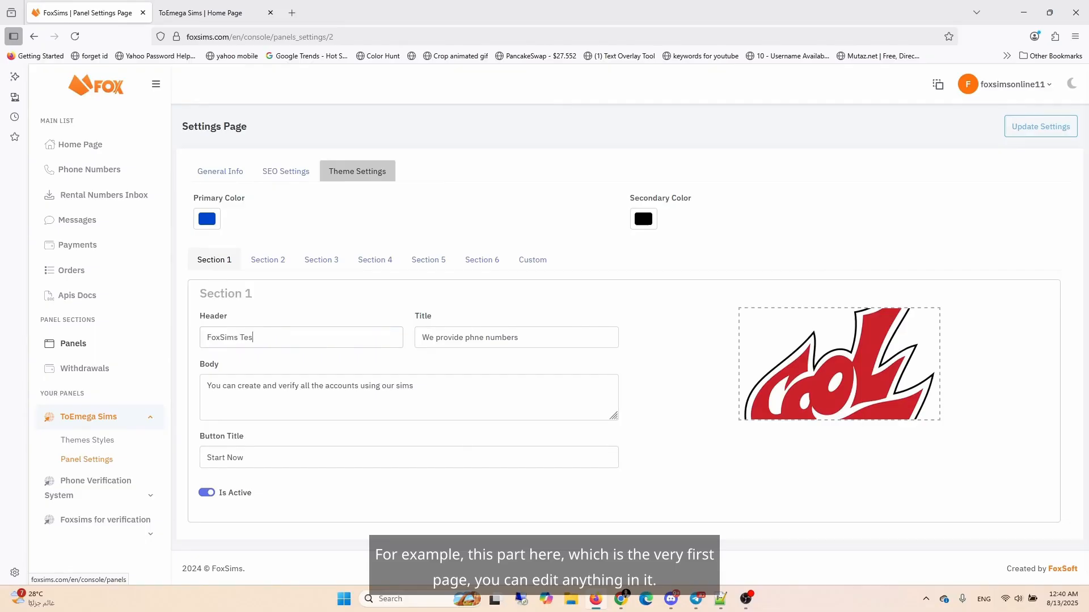
text(t)
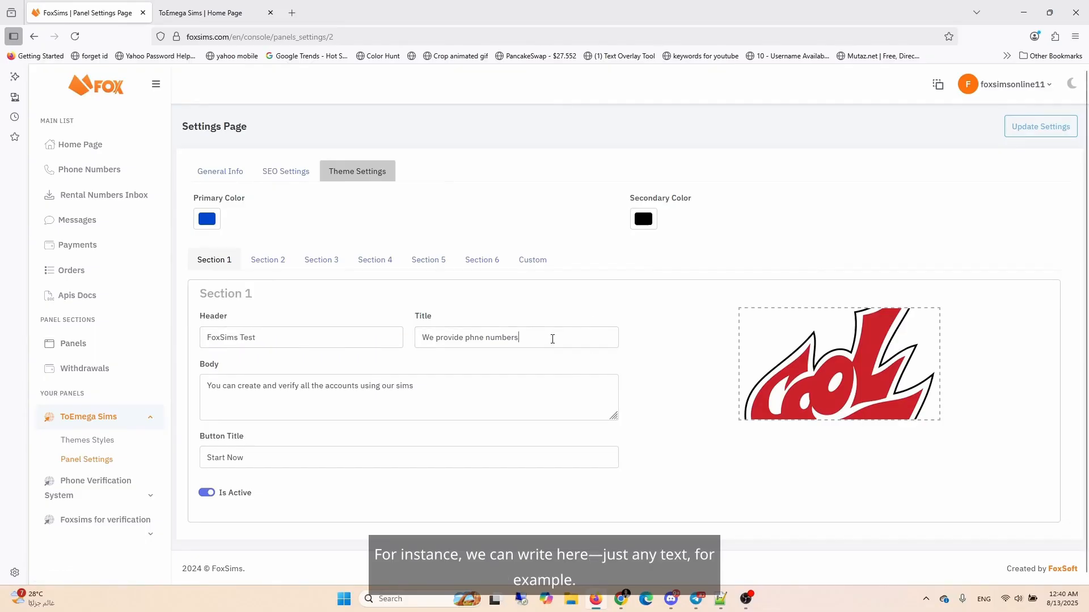
text(Everydayy)
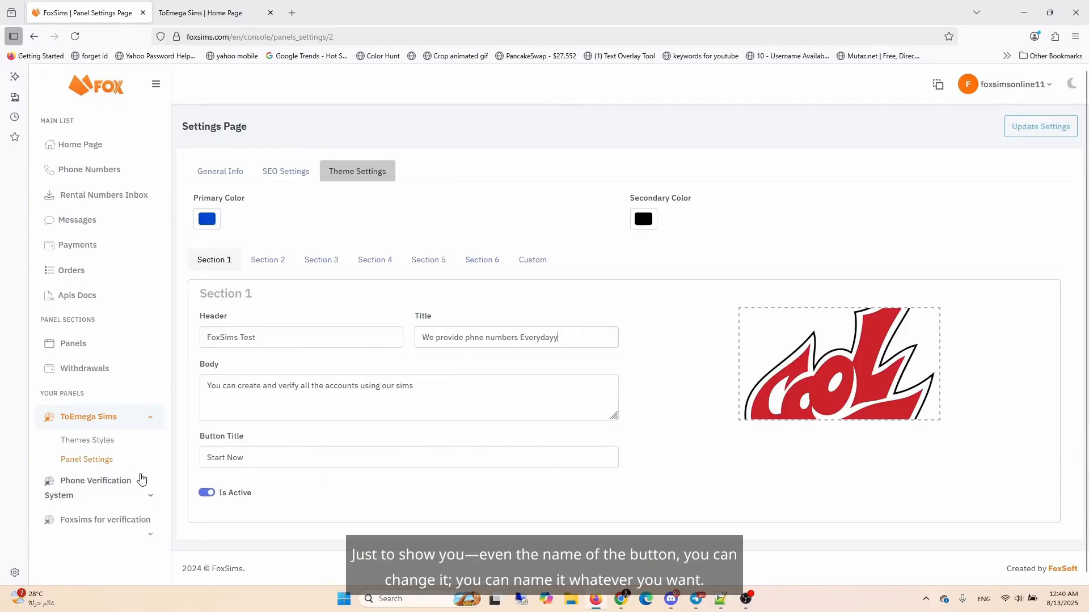
Step: Rename the Section 1 button title to 'Sign up' and save the settings
drag(266, 461, 105, 460)
text(Sign up)
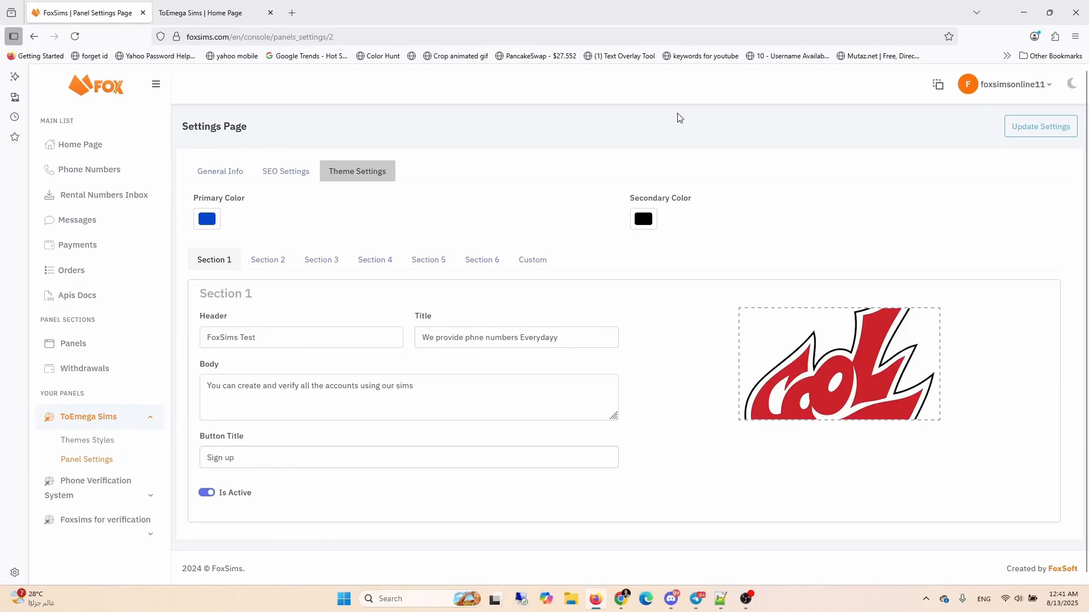
click(1040, 127)
click(559, 394)
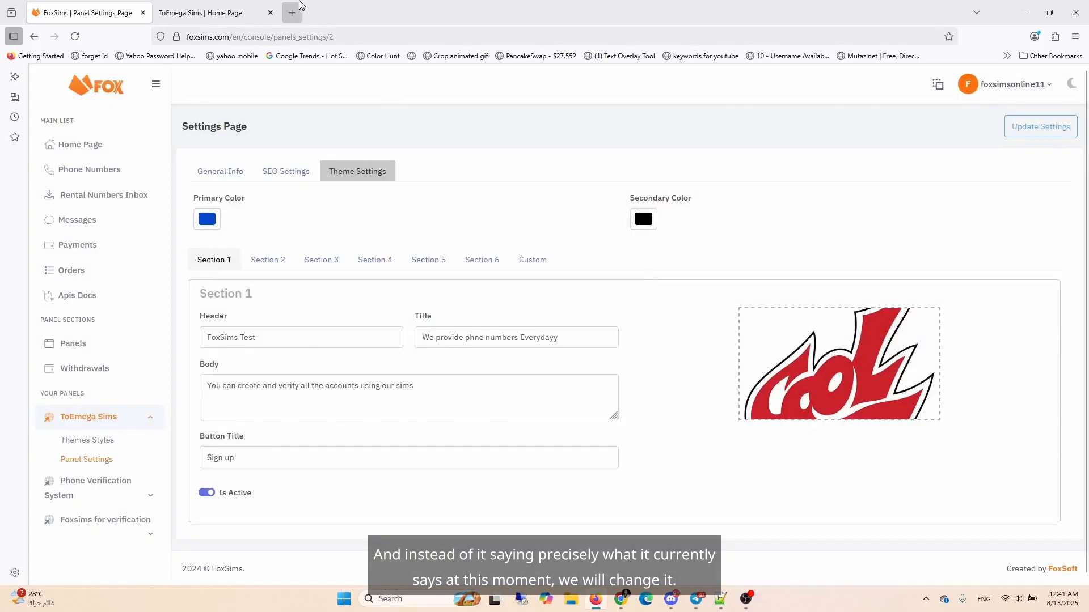
Step: Reload the live site to check the new Section 1 text
click(249, 11)
right_click(375, 200)
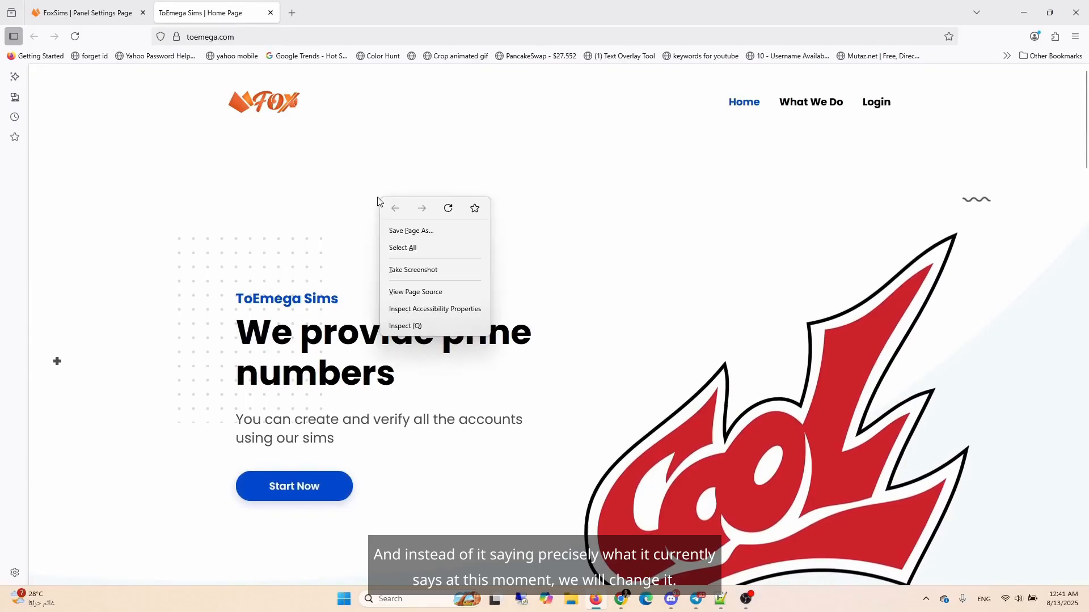
click(423, 538)
right_click(423, 538)
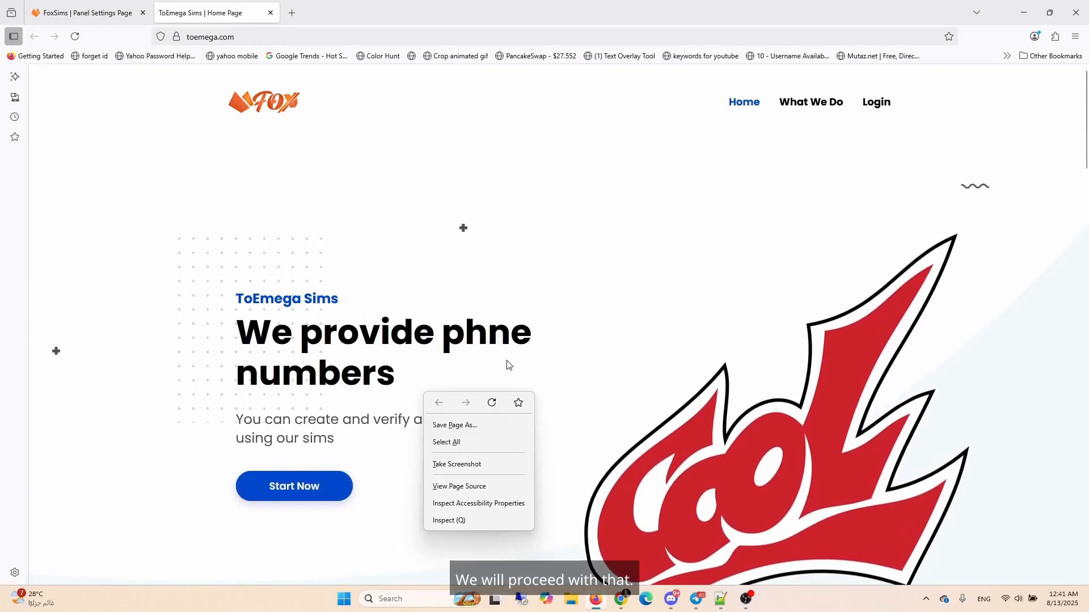
click(491, 402)
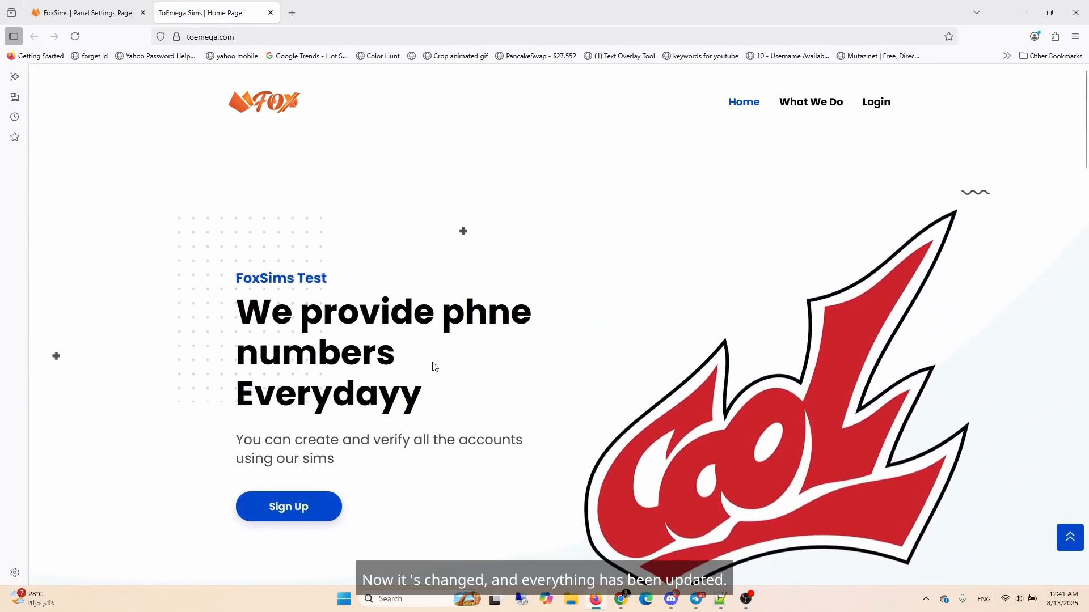
Step: Browse the section tabs of the theme settings to see their content
click(102, 12)
click(275, 262)
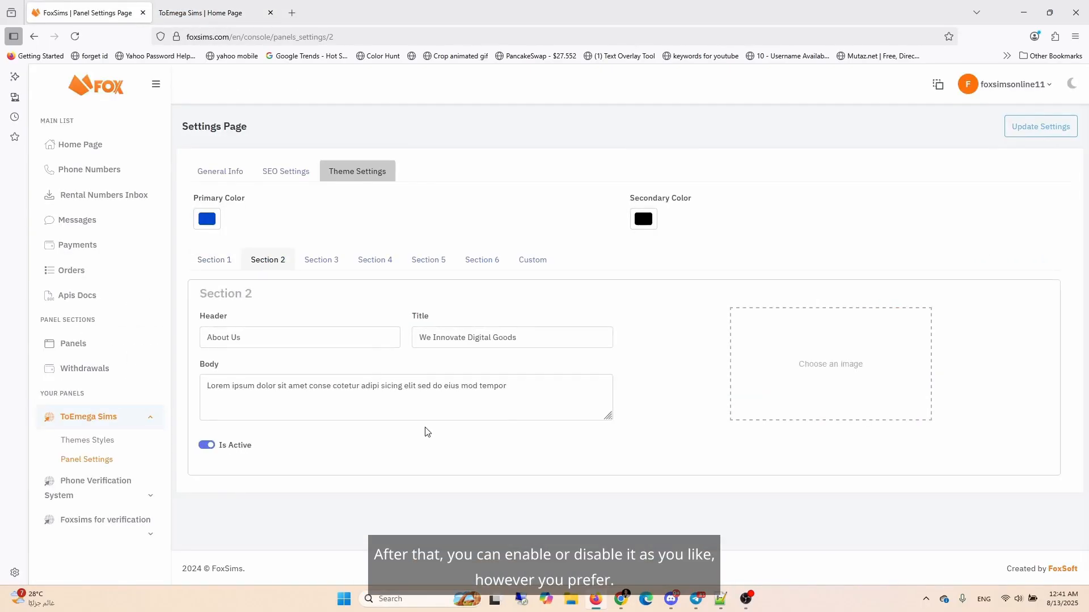
click(323, 262)
scroll(405, 255, down, 3)
scroll(405, 187, up, 3)
click(374, 260)
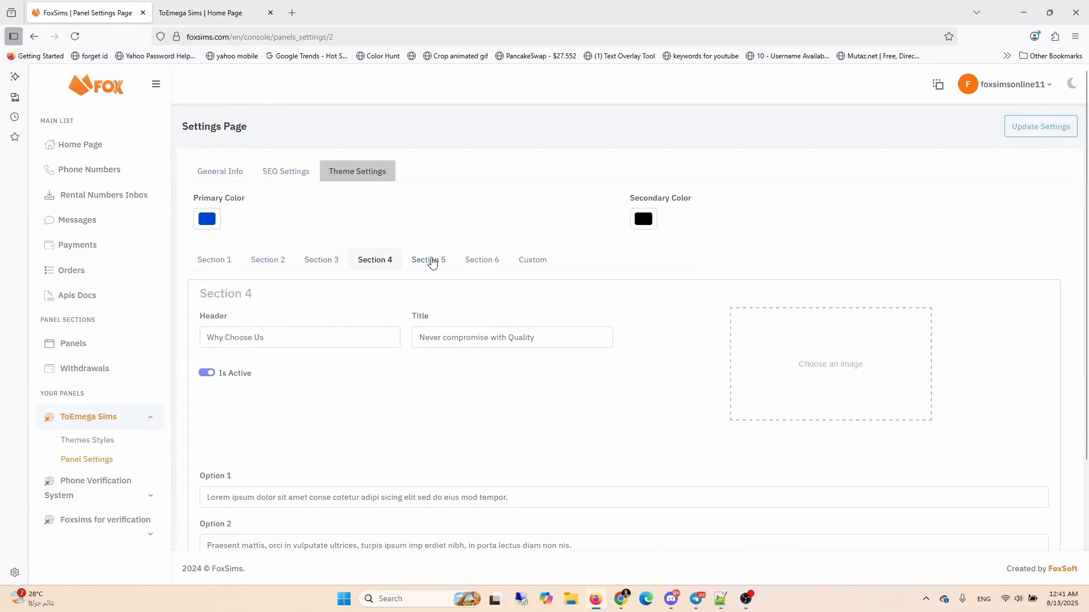
click(482, 261)
click(214, 260)
click(279, 262)
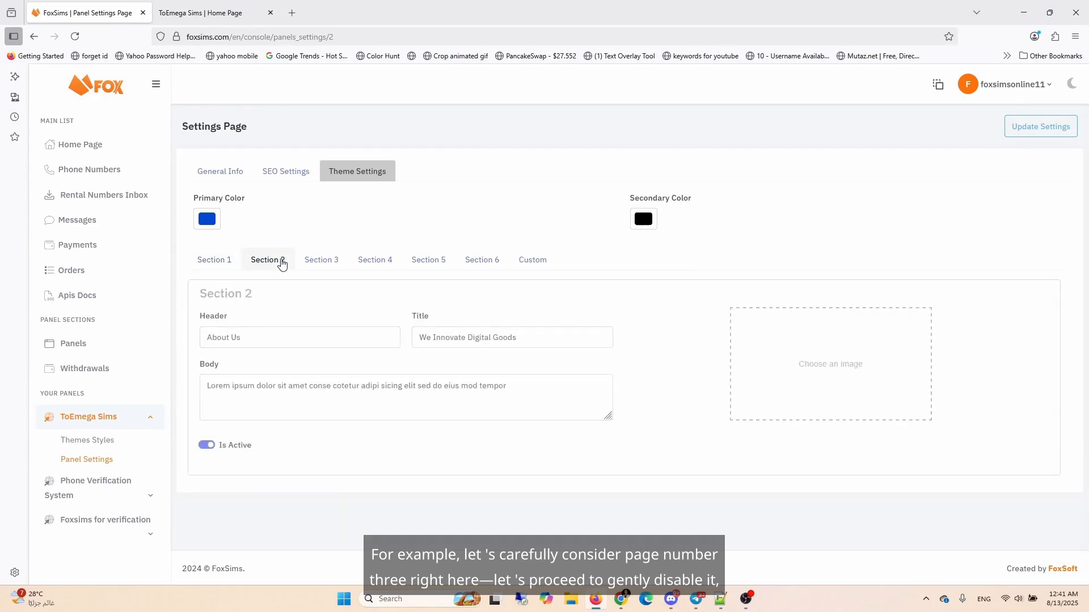
Step: Deactivate Section 3 and save the theme settings
click(318, 264)
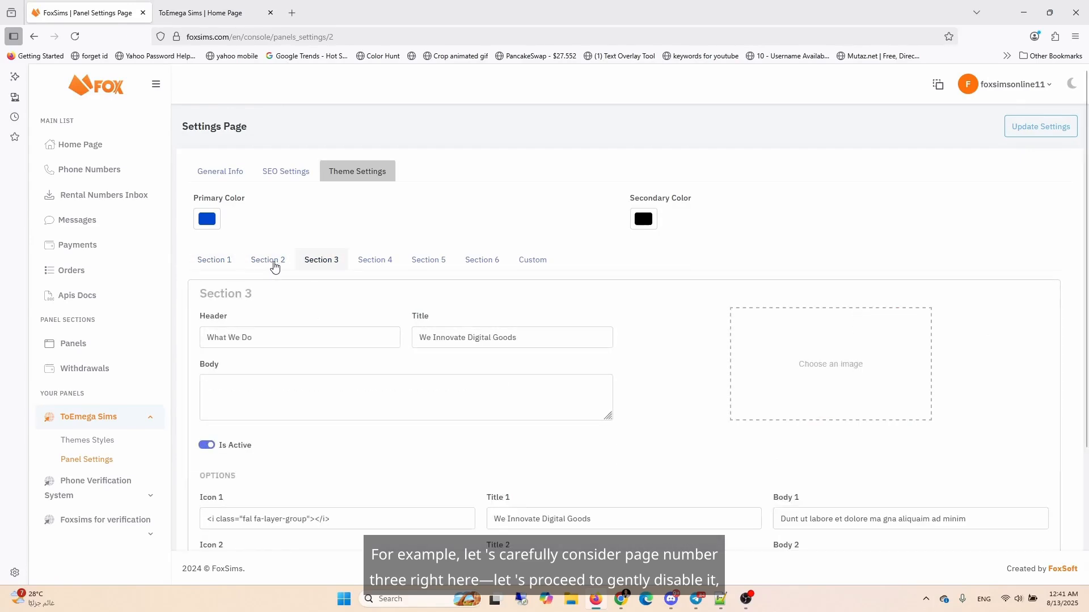
click(205, 448)
click(206, 448)
click(206, 448)
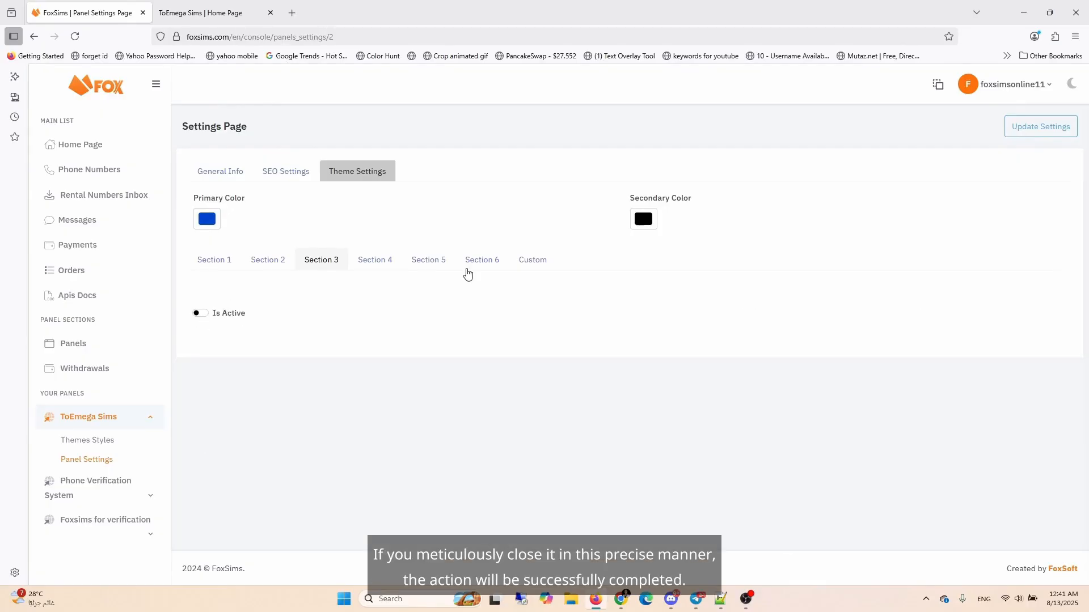
click(1035, 126)
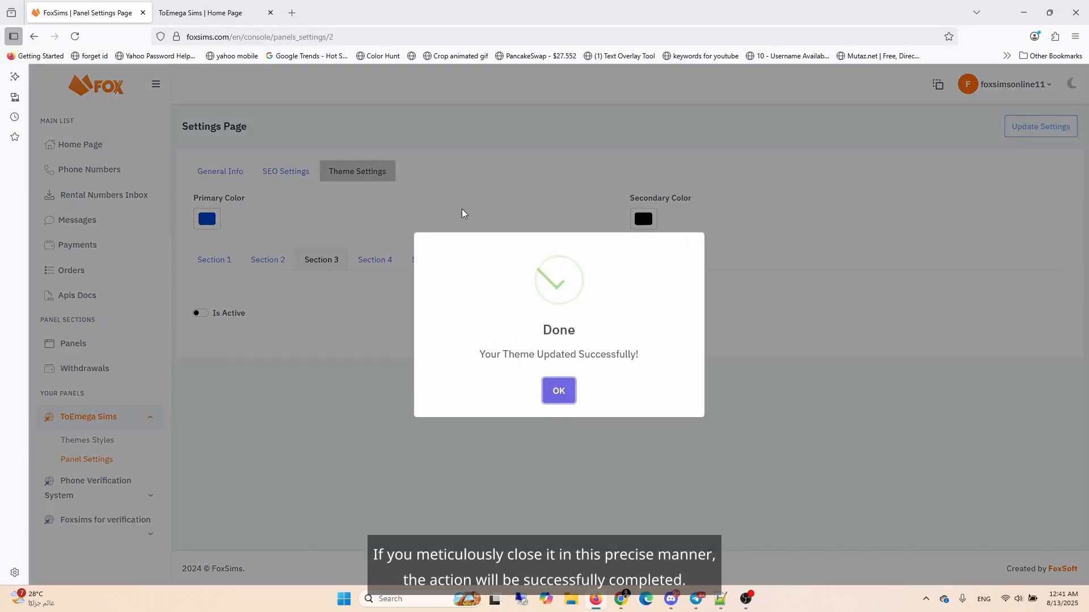
click(560, 392)
Step: Reload the live site and check the What We Do section
click(215, 12)
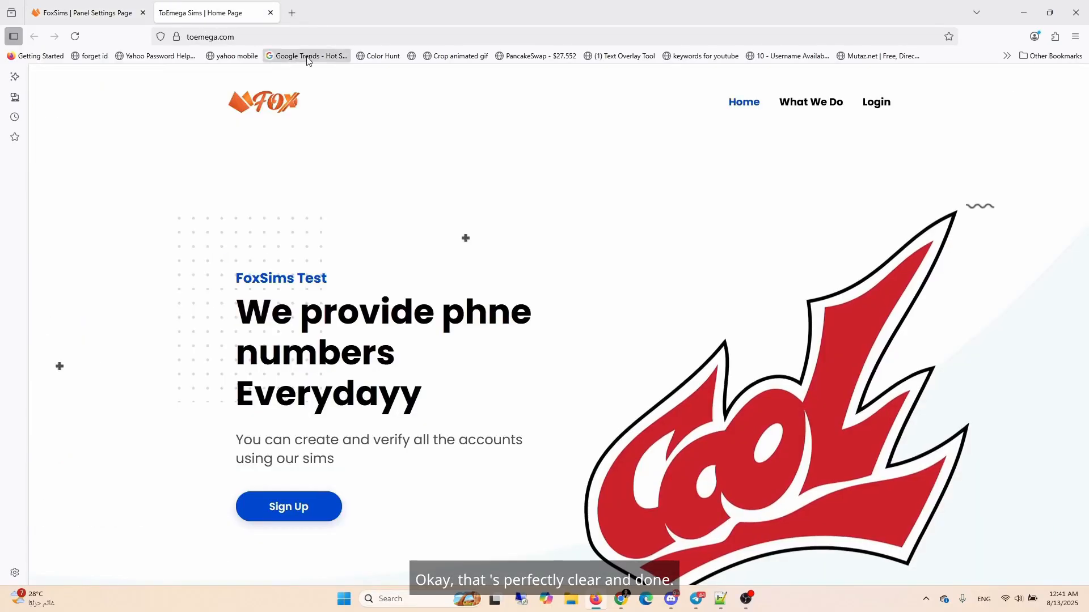
right_click(514, 138)
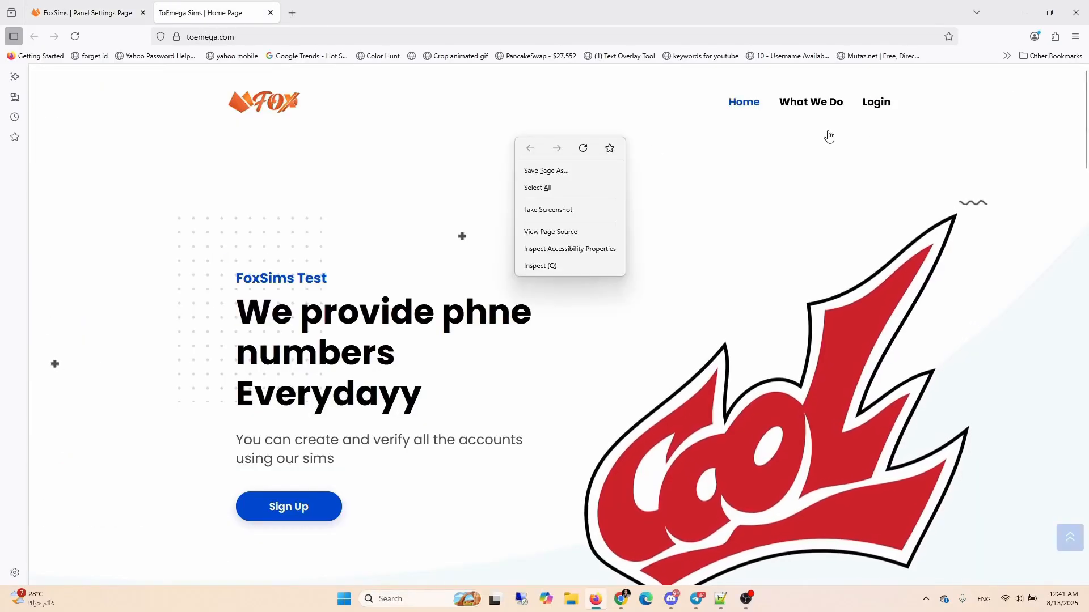
click(815, 106)
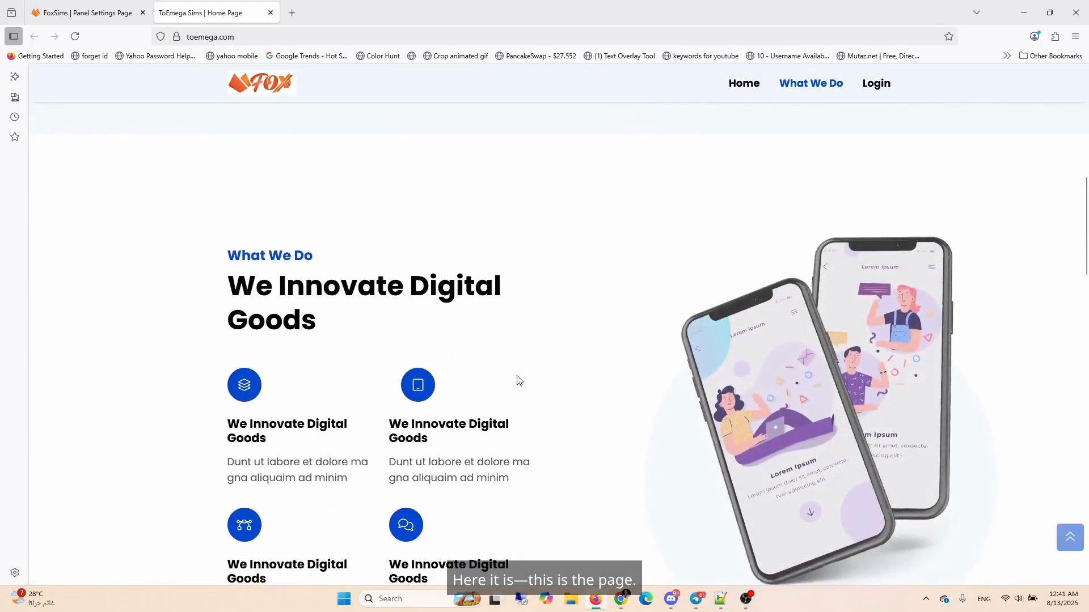
right_click(536, 221)
click(608, 231)
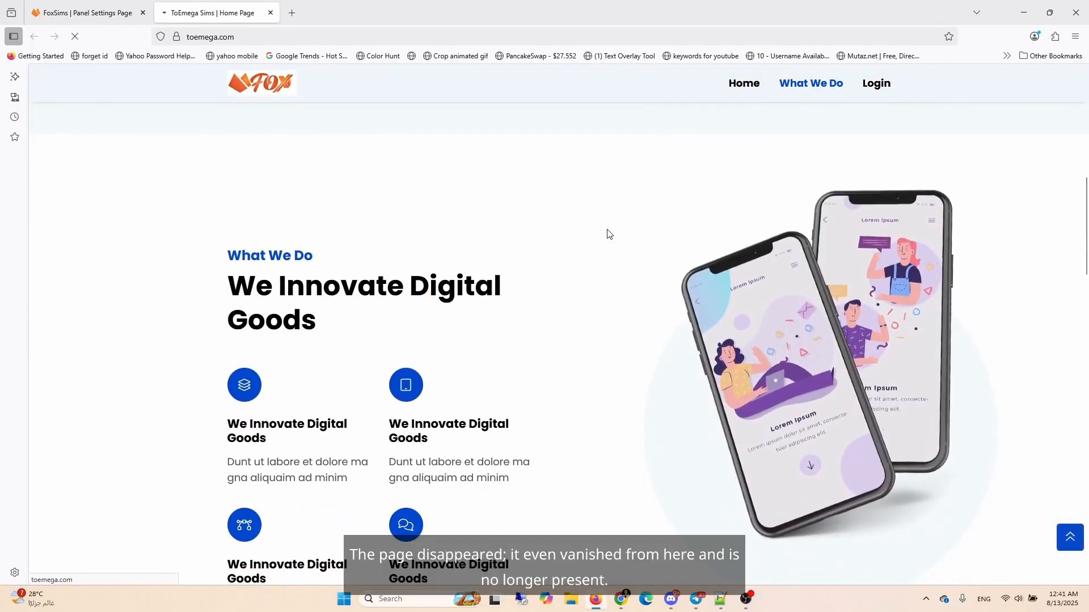
scroll(758, 293, up, 9)
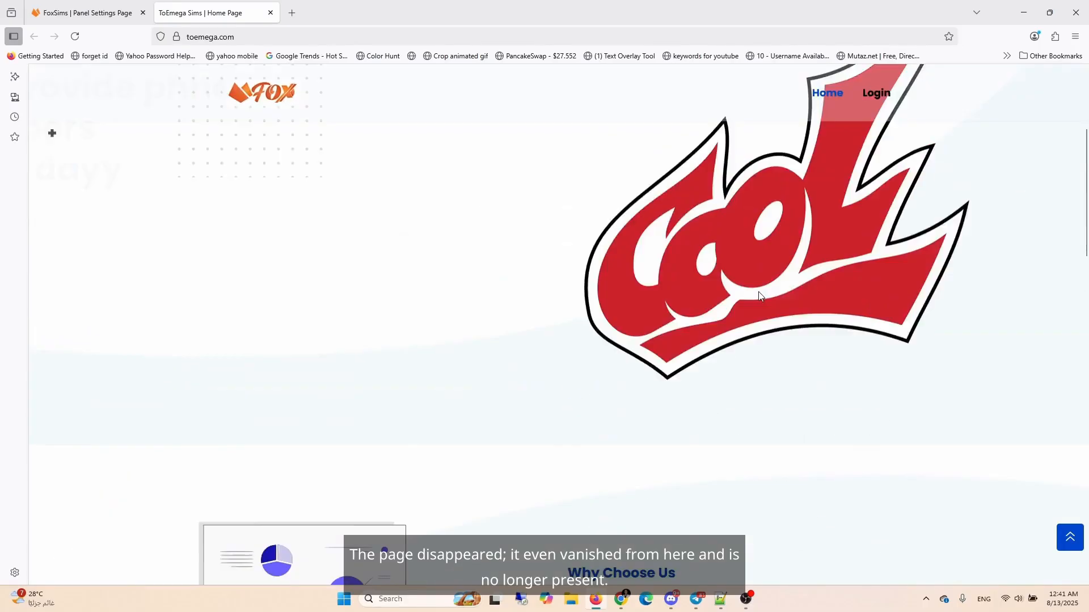
scroll(564, 243, down, 9)
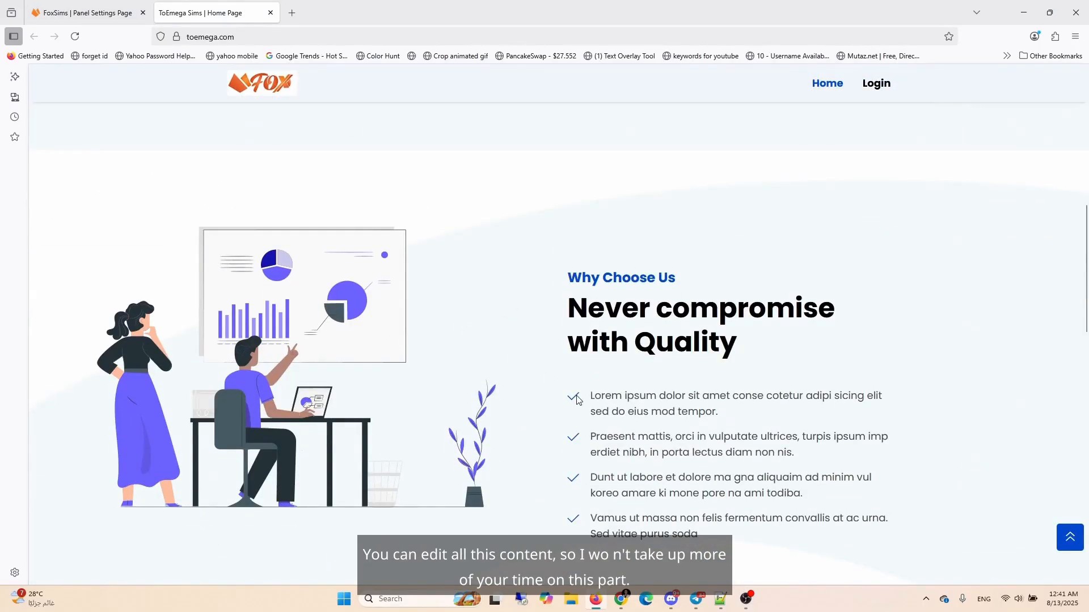
Step: Look over the Section 4 settings and compare them with the live site's pages
click(86, 16)
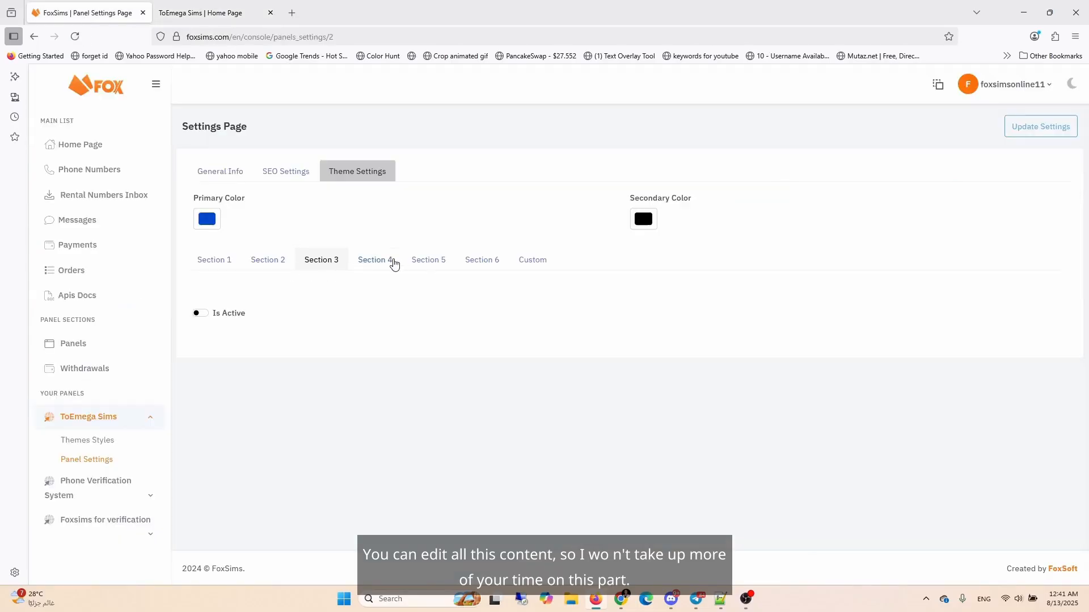
click(368, 260)
scroll(411, 372, down, 3)
scroll(834, 397, up, 3)
click(164, 11)
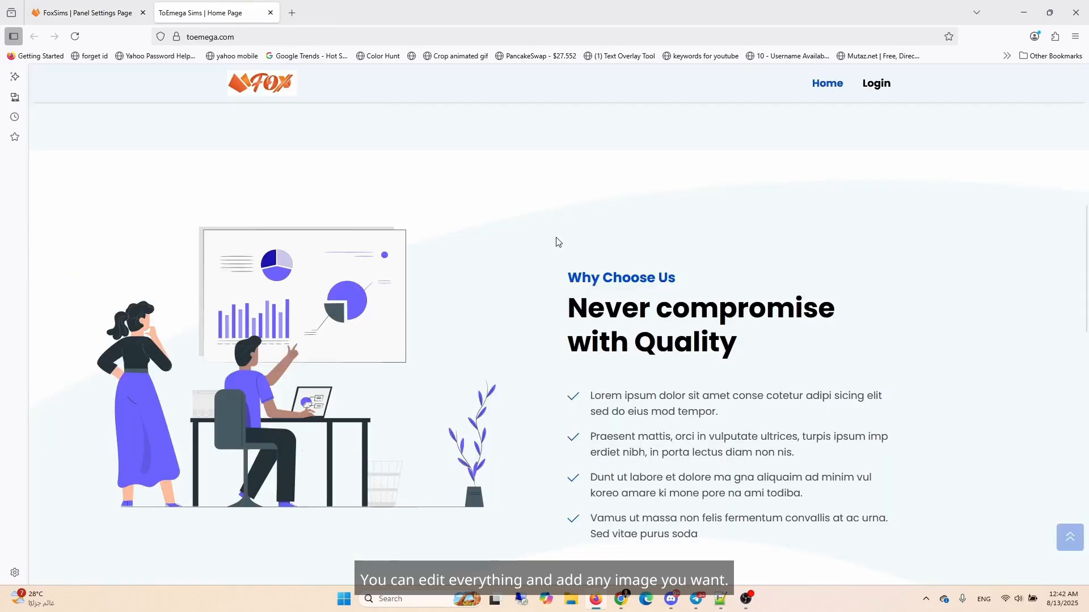
scroll(803, 357, up, 5)
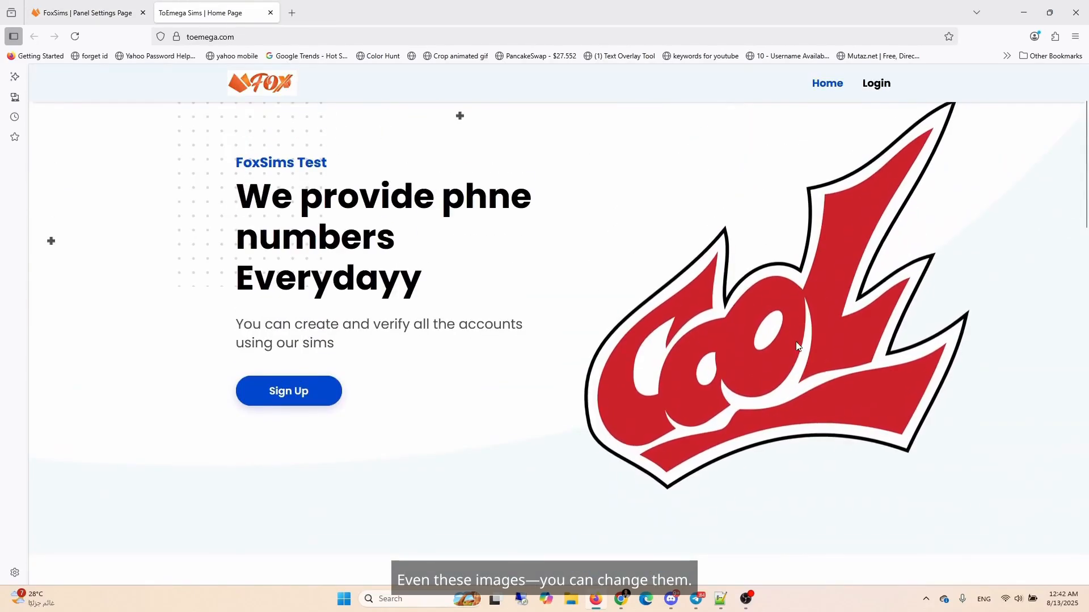
scroll(794, 341, down, 5)
scroll(259, 407, up, 5)
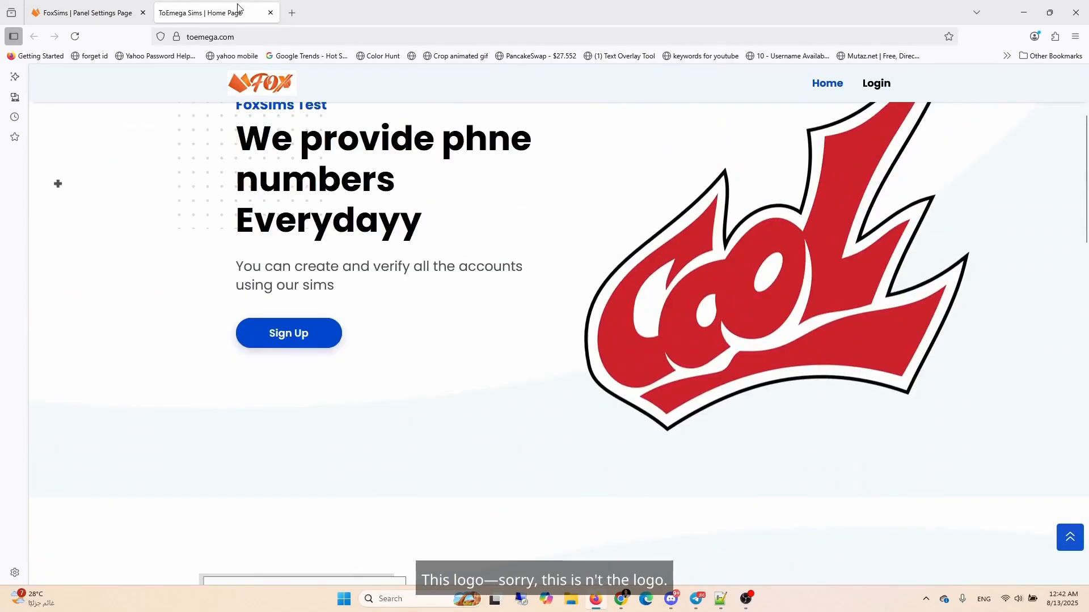
Step: Compare the Section 1 theme settings with the live site's hero and scroll through the homepage sections
click(85, 13)
click(214, 258)
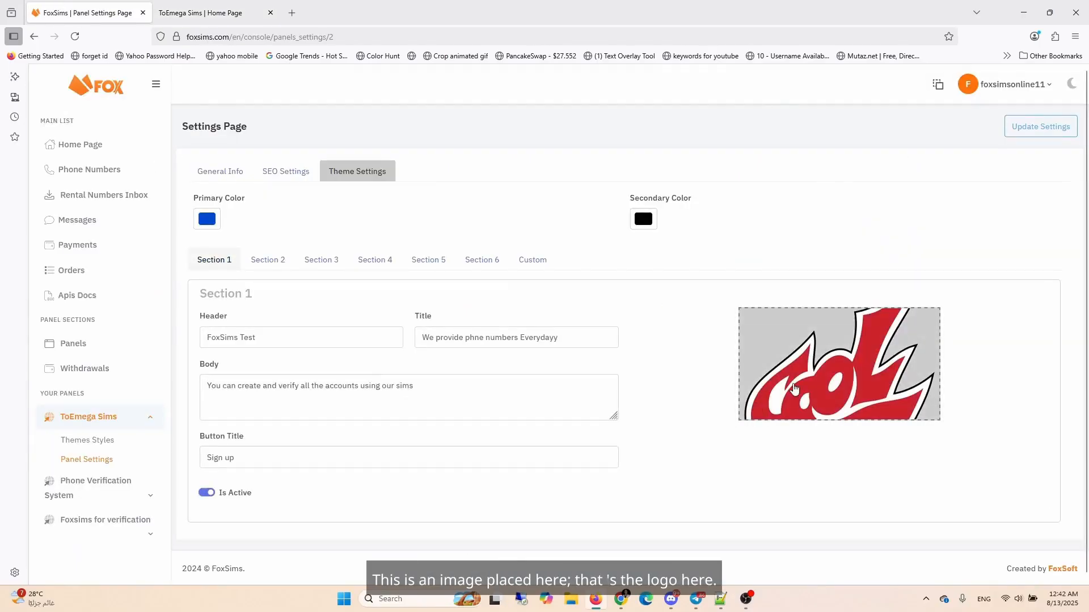
click(244, 16)
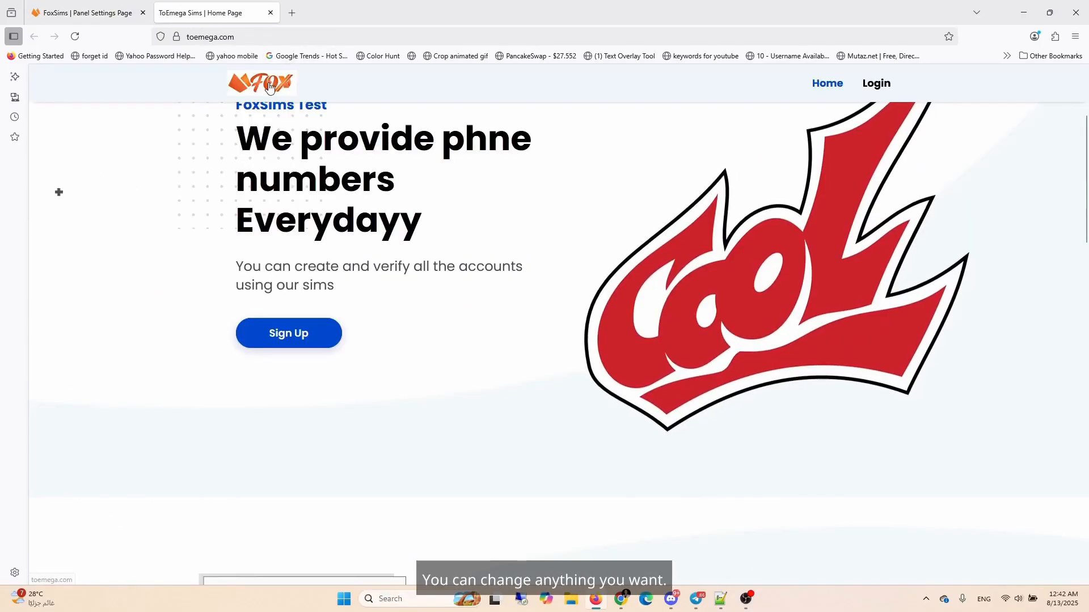
scroll(235, 445, down, 3)
scroll(235, 446, down, 3)
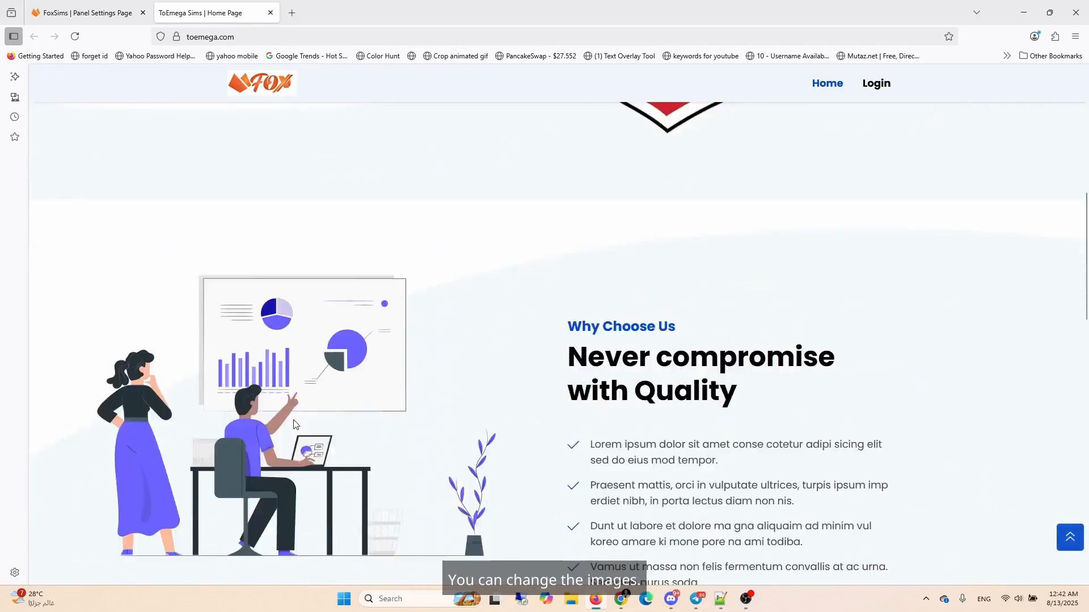
scroll(610, 397, down, 3)
scroll(352, 340, down, 10)
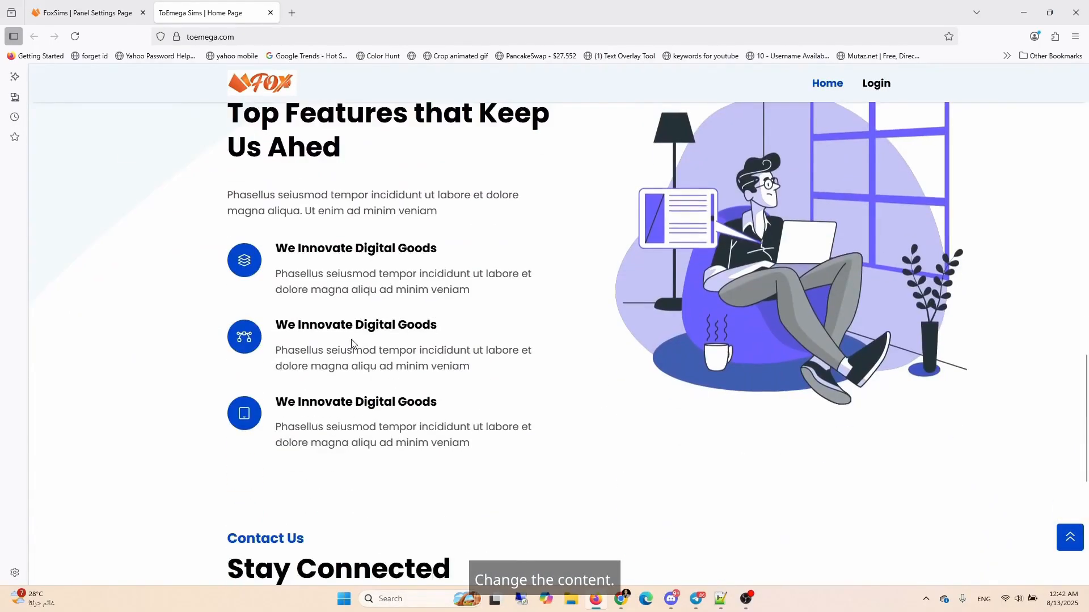
scroll(352, 341, up, 5)
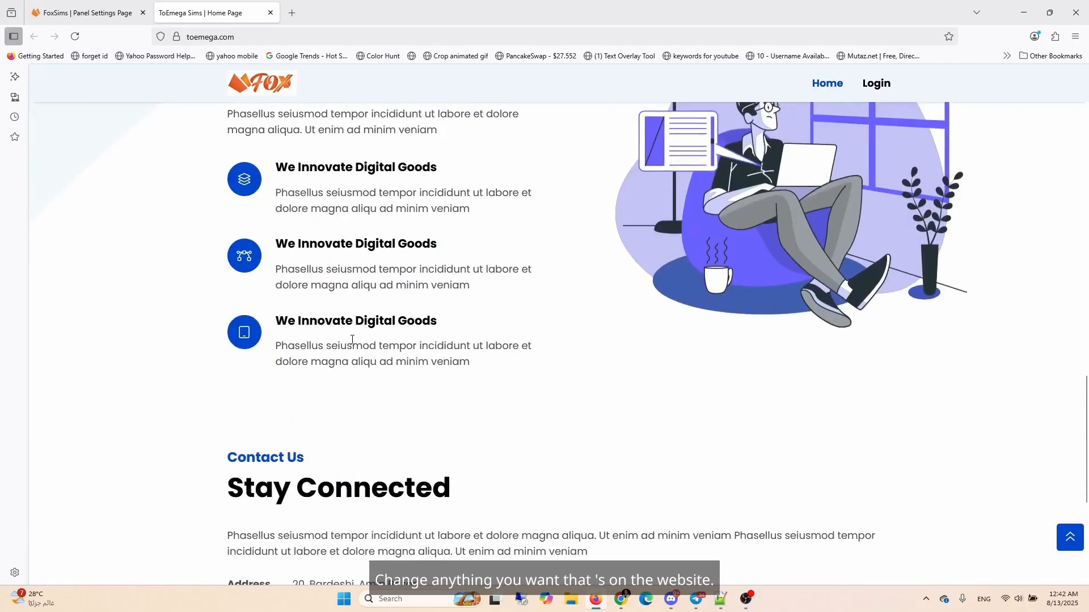
Step: Open the Custom JS & CSS tab of the theme settings and return to Section 1
click(96, 16)
click(529, 263)
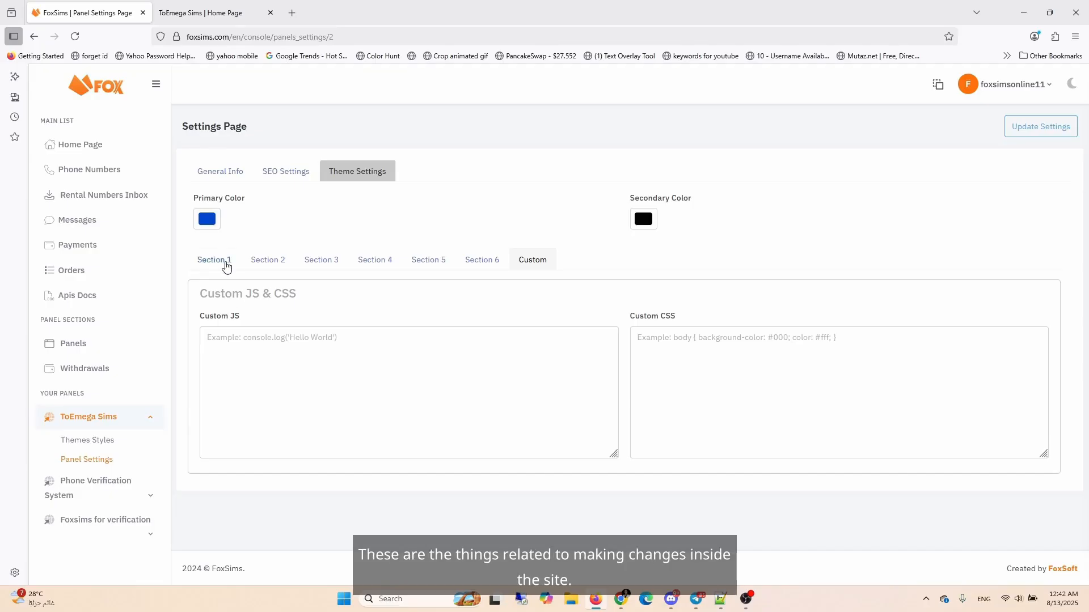
click(214, 261)
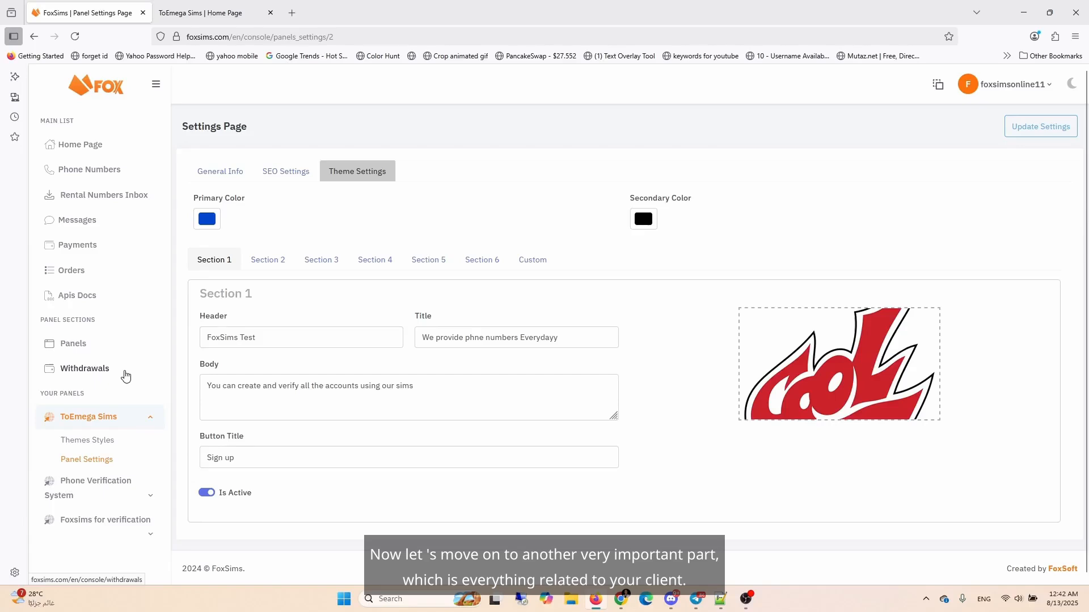
Step: Open the ToEmega Sims panel's info page and inspect its date range filter
click(71, 347)
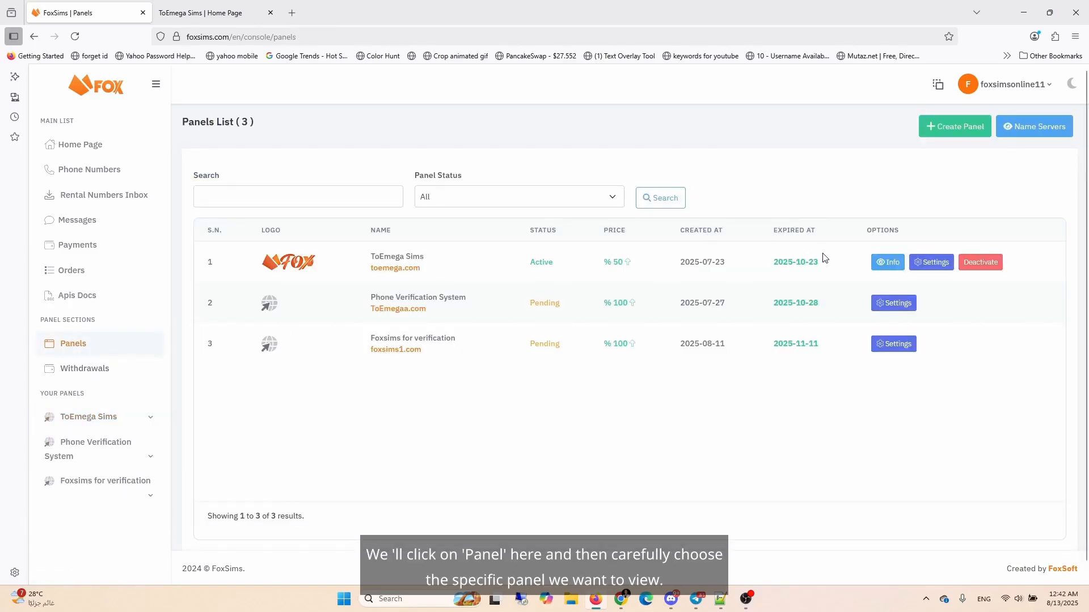
click(891, 262)
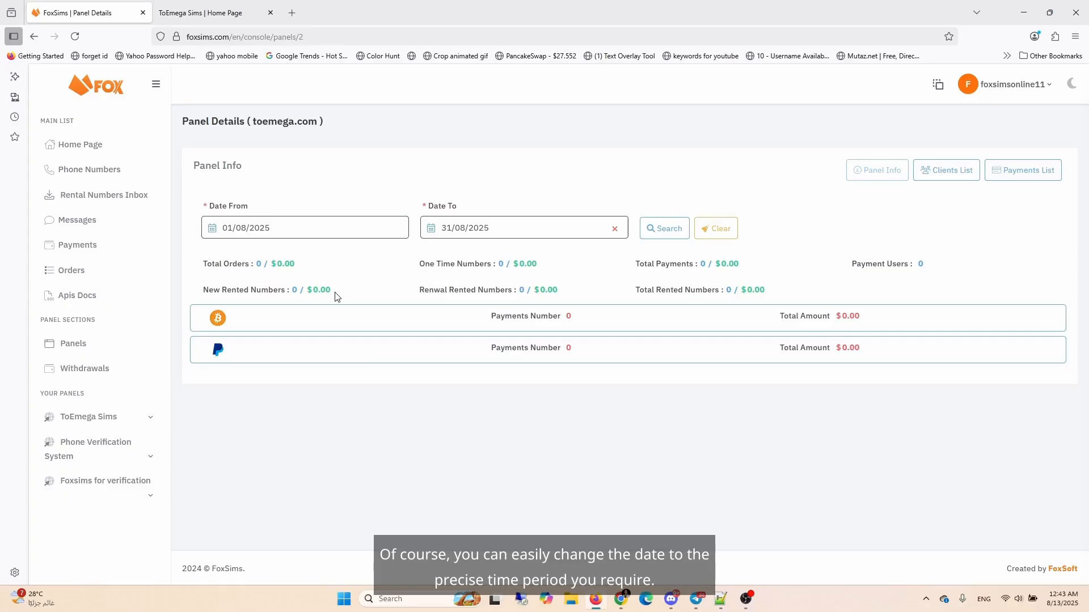
click(351, 234)
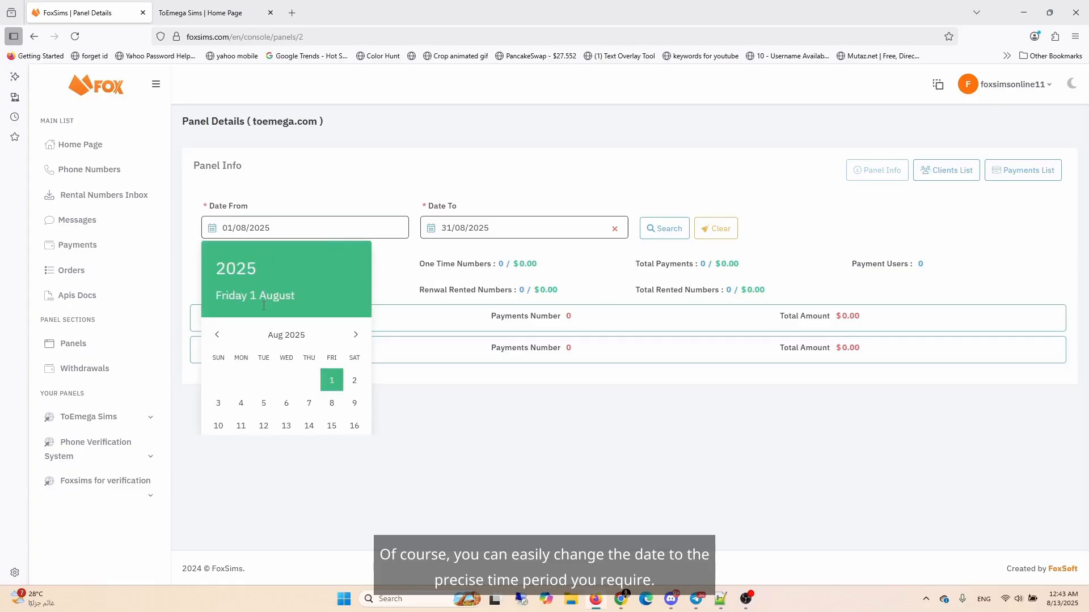
click(492, 206)
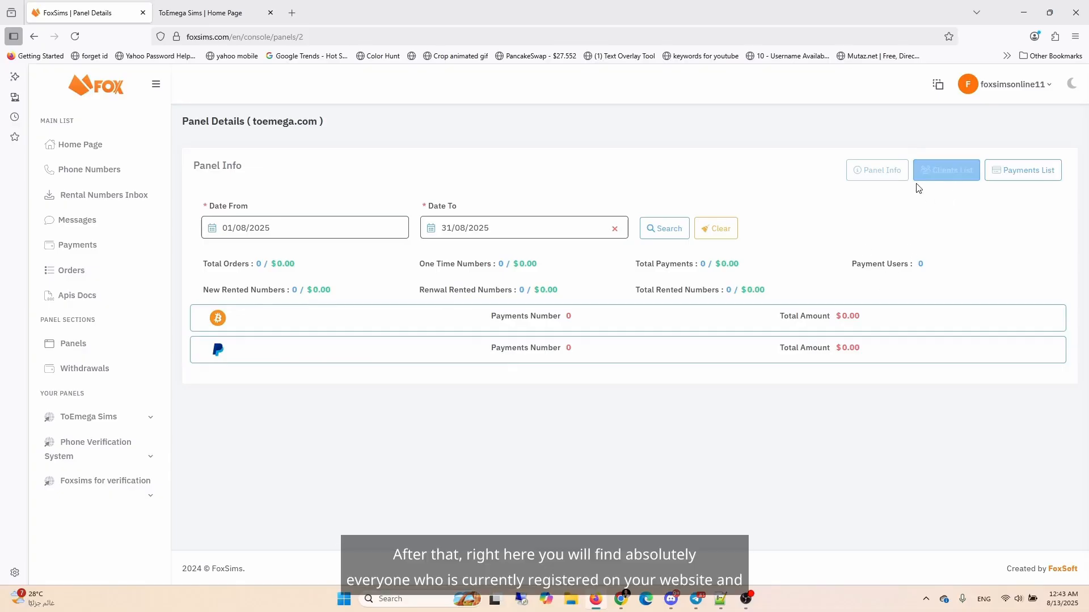
Step: Open the panel's clients list and view a client's Edit Balance form, closing it without changes
click(932, 181)
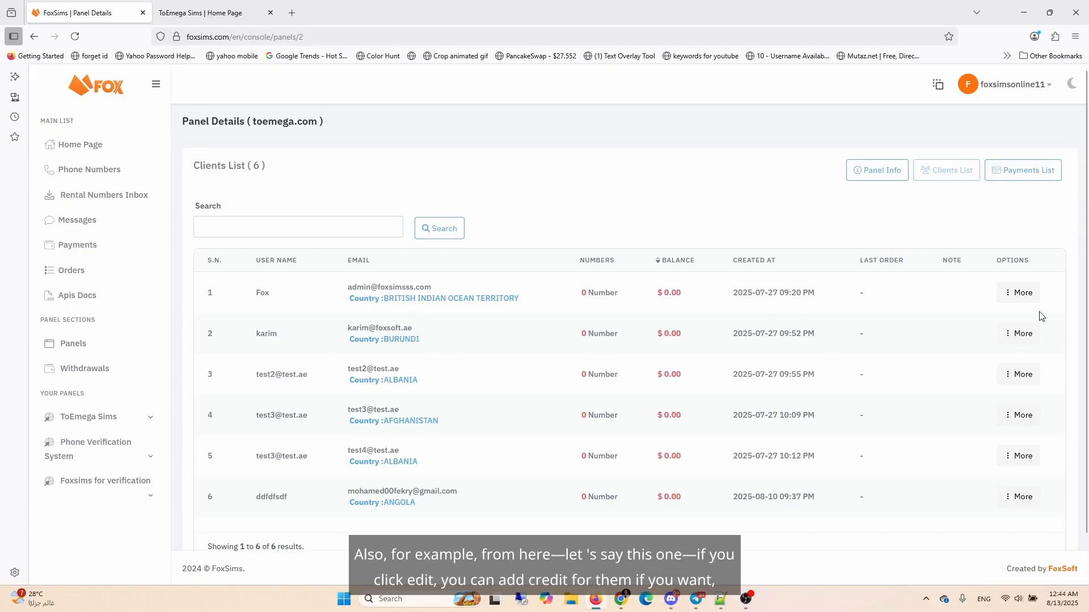
click(1016, 339)
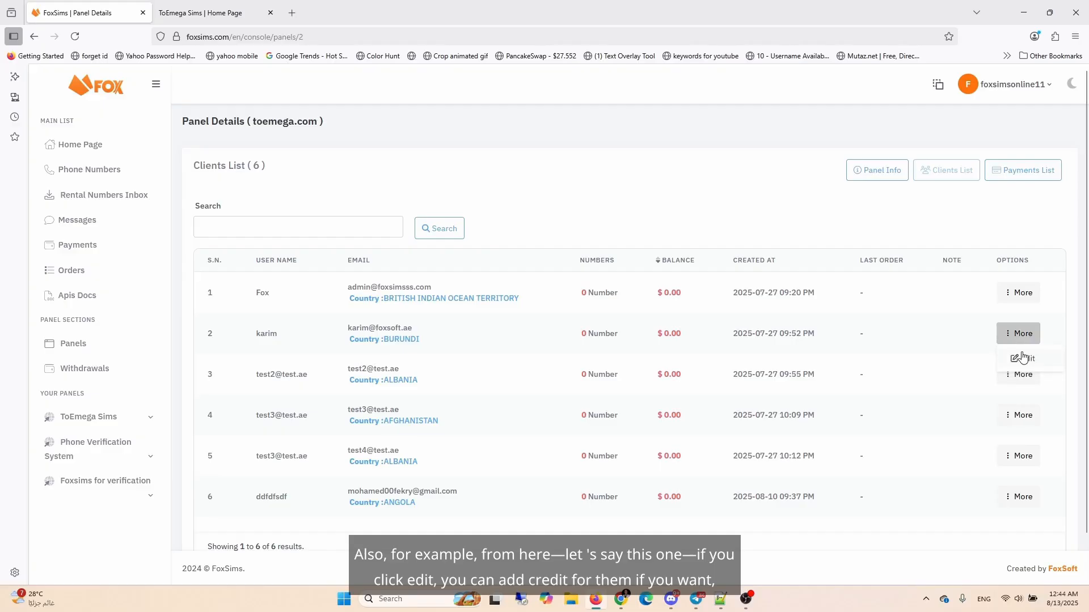
click(1022, 358)
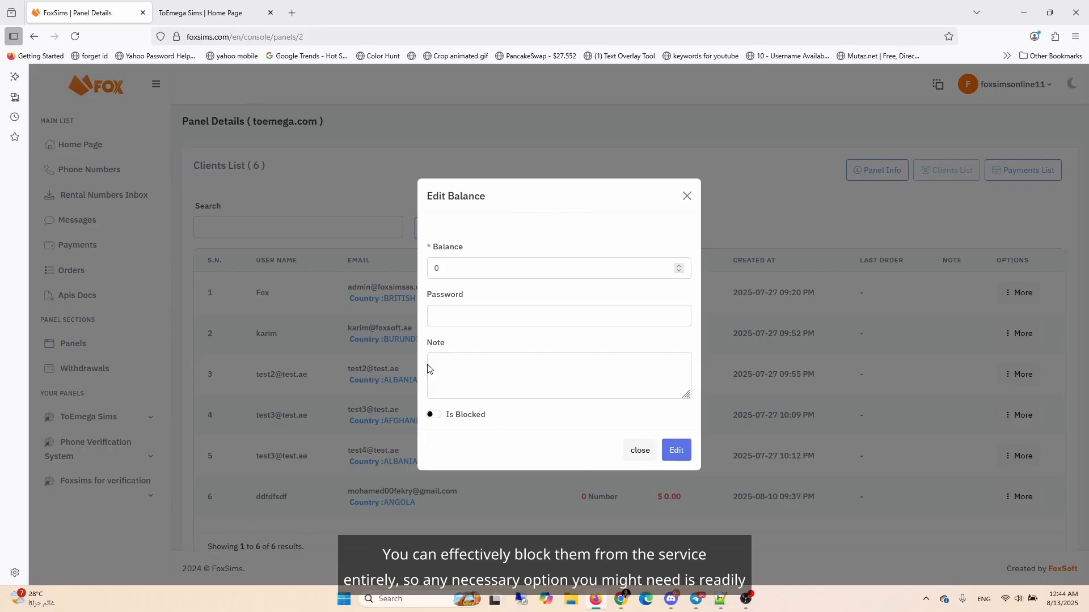
click(634, 453)
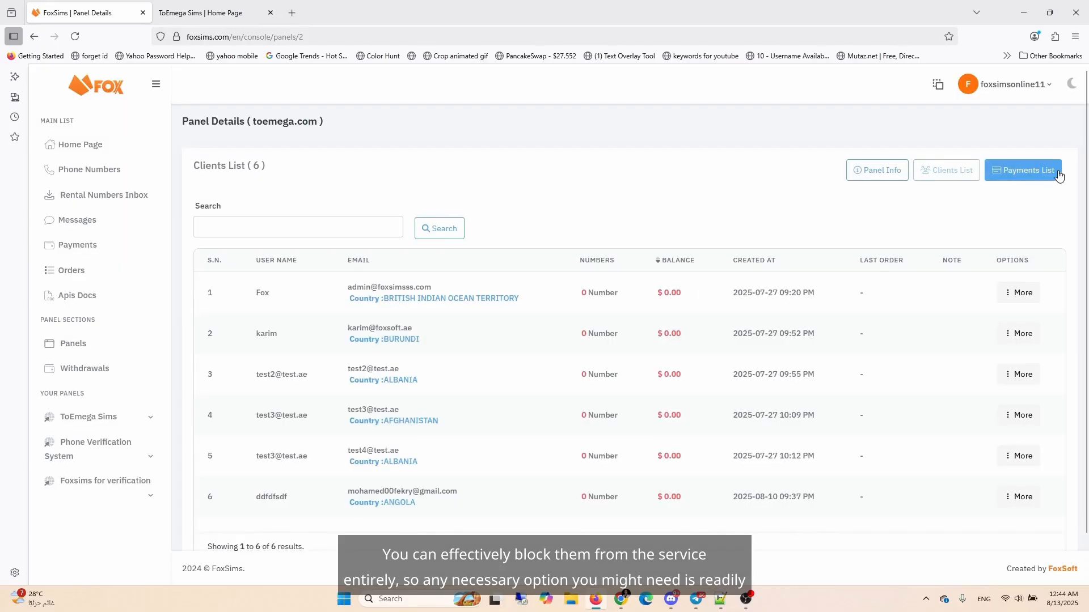
Step: Open the panel's payments list and filter it by Active and then Not active status
click(1018, 175)
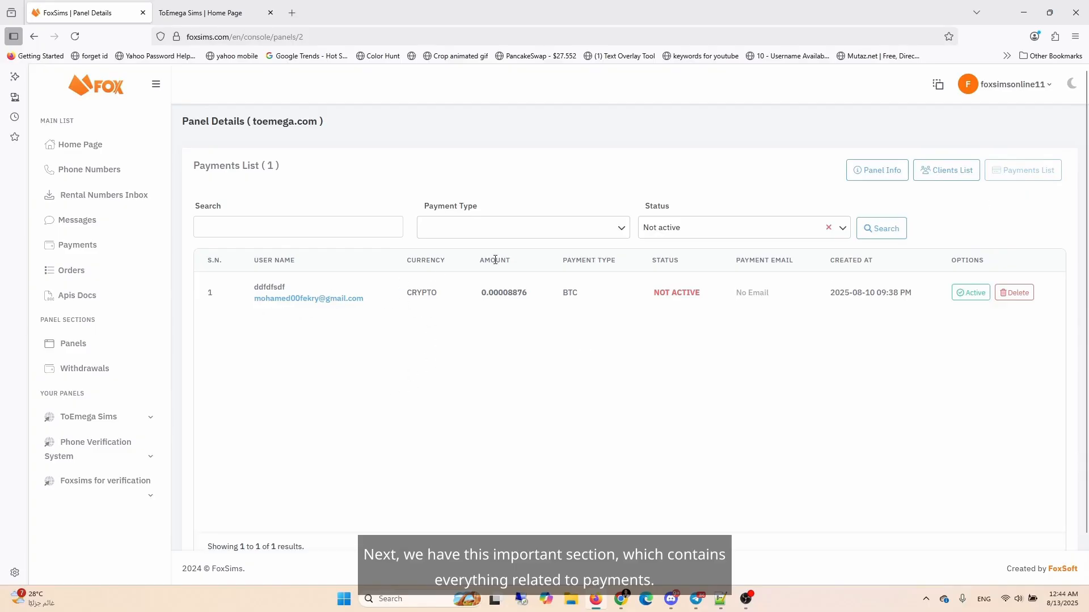
click(680, 228)
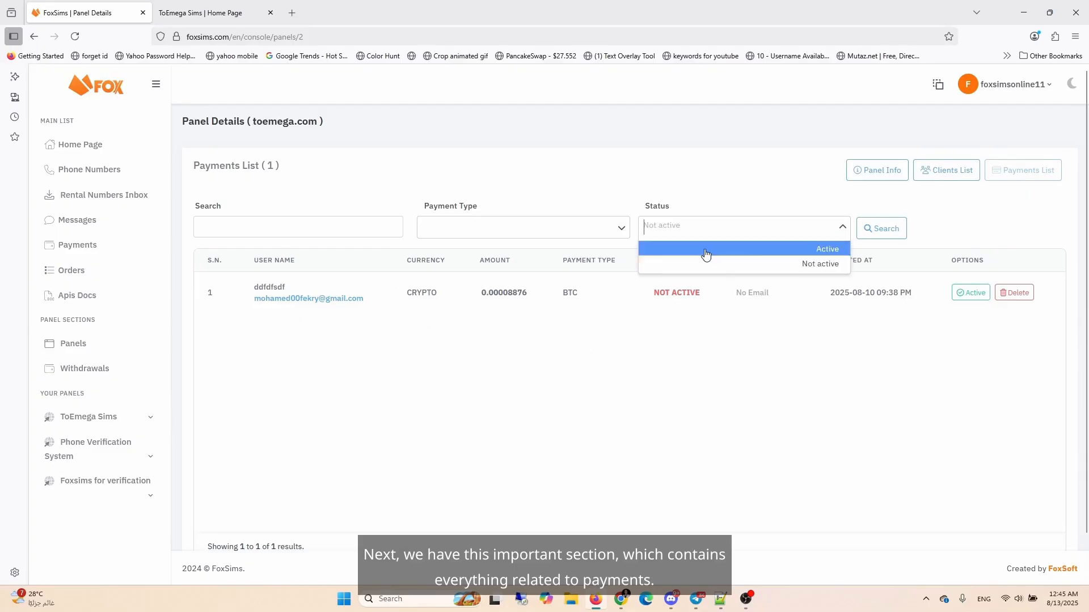
click(788, 265)
click(774, 233)
click(783, 249)
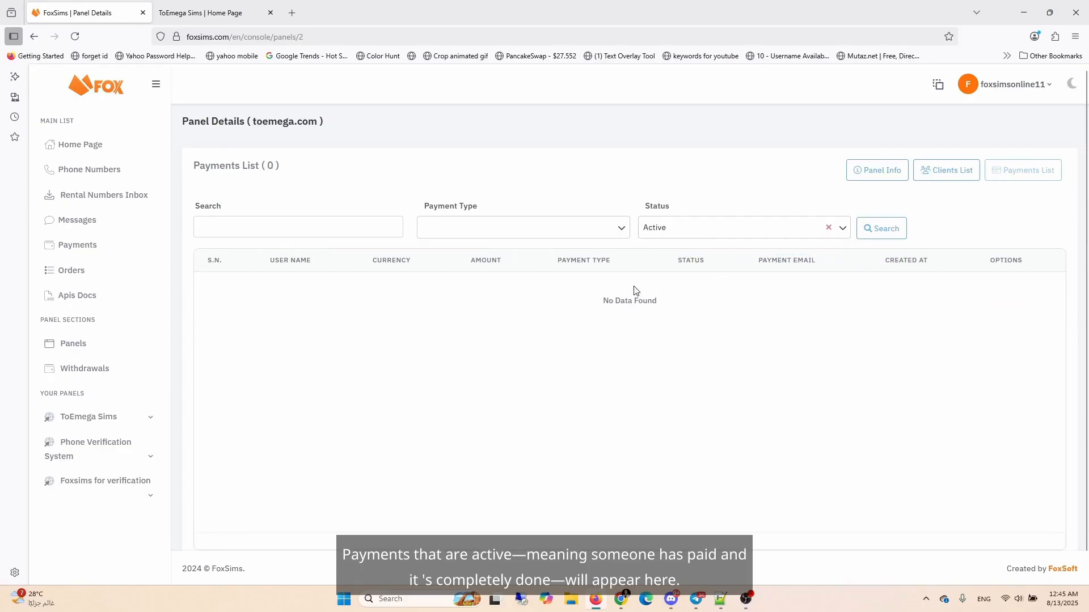
click(669, 231)
click(683, 271)
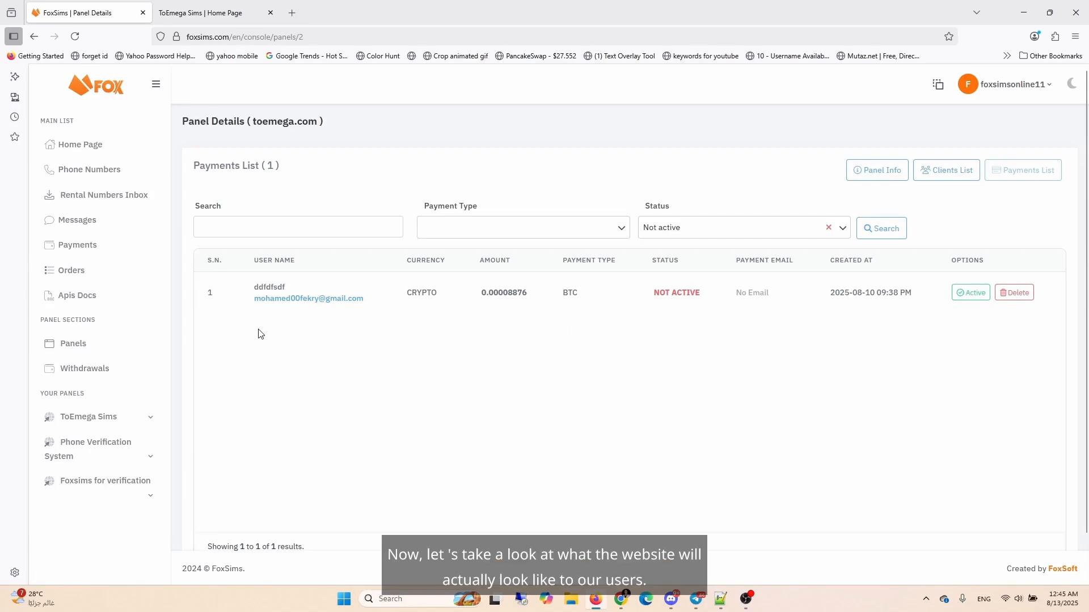
Step: Open the live site's login page and fill the registration form with name foxfox, country ANGUILLA, an e-mail and password twice
click(206, 13)
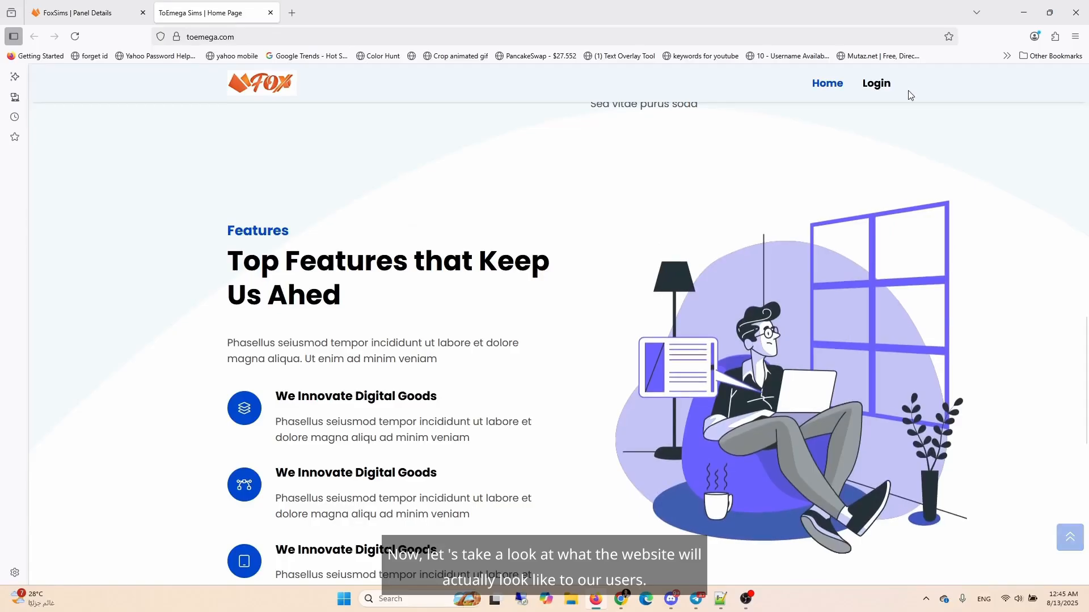
click(880, 92)
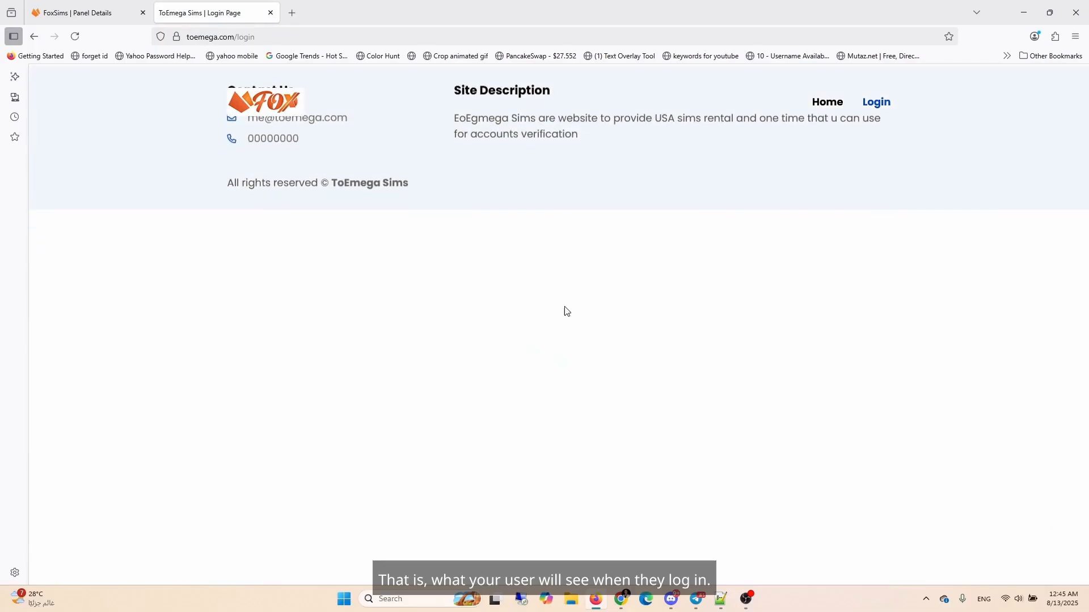
click(643, 293)
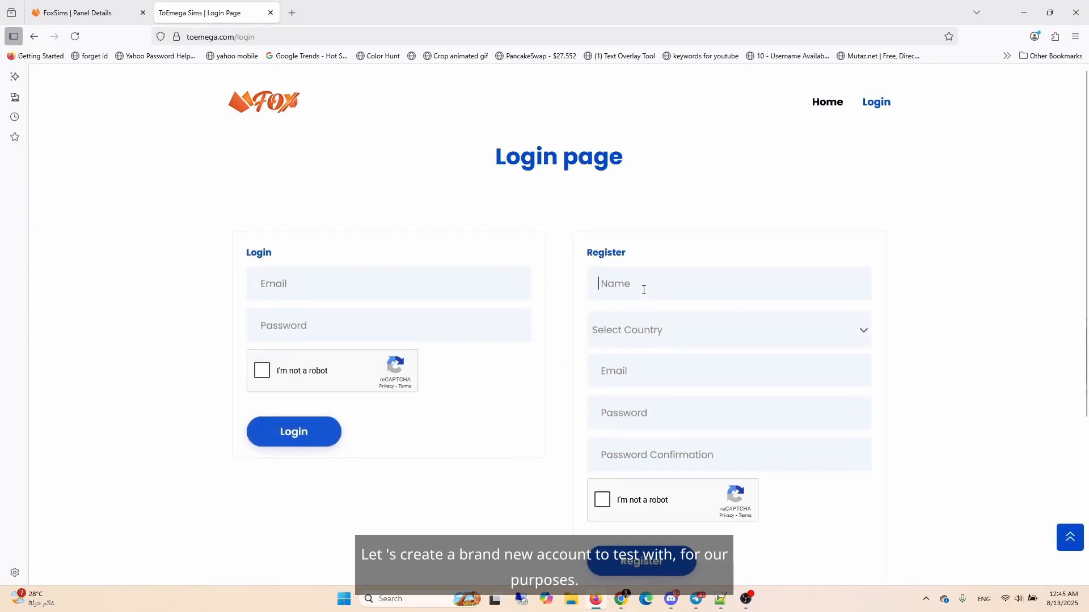
text(foxfox)
click(729, 326)
click(622, 452)
key(Tab)
key(Tab)
text(•••••••••)
key(Tab)
text(•••••••••)
Step: Try to solve the reCAPTCHA and submit the registration
click(602, 499)
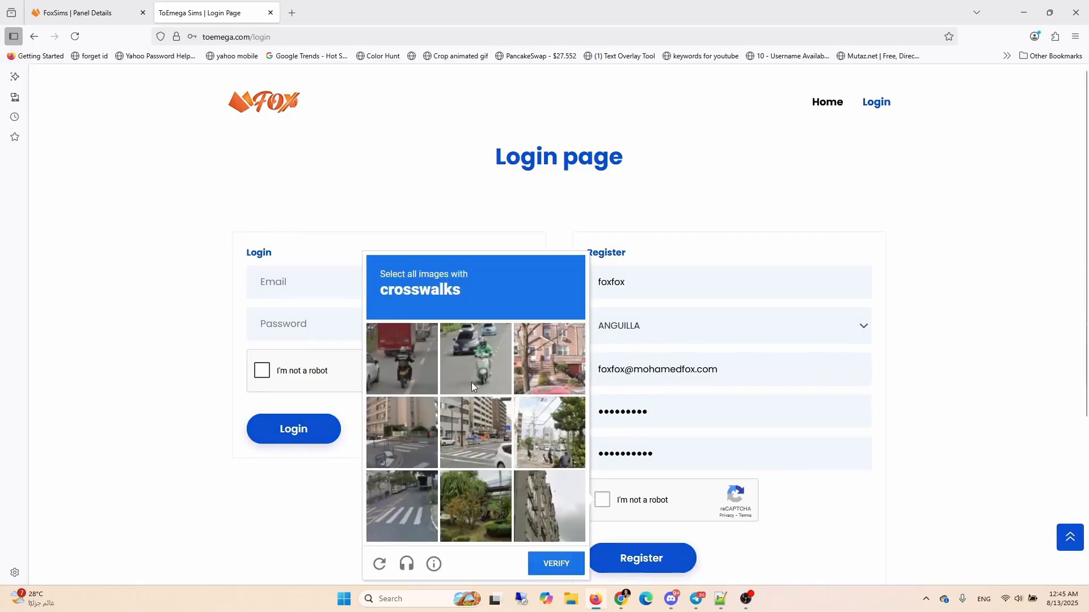
click(403, 506)
click(555, 563)
click(642, 558)
Step: Refocus the password confirmation field and restart the reCAPTCHA check
scroll(668, 447, down, 1)
click(669, 447)
key(Tab)
click(603, 532)
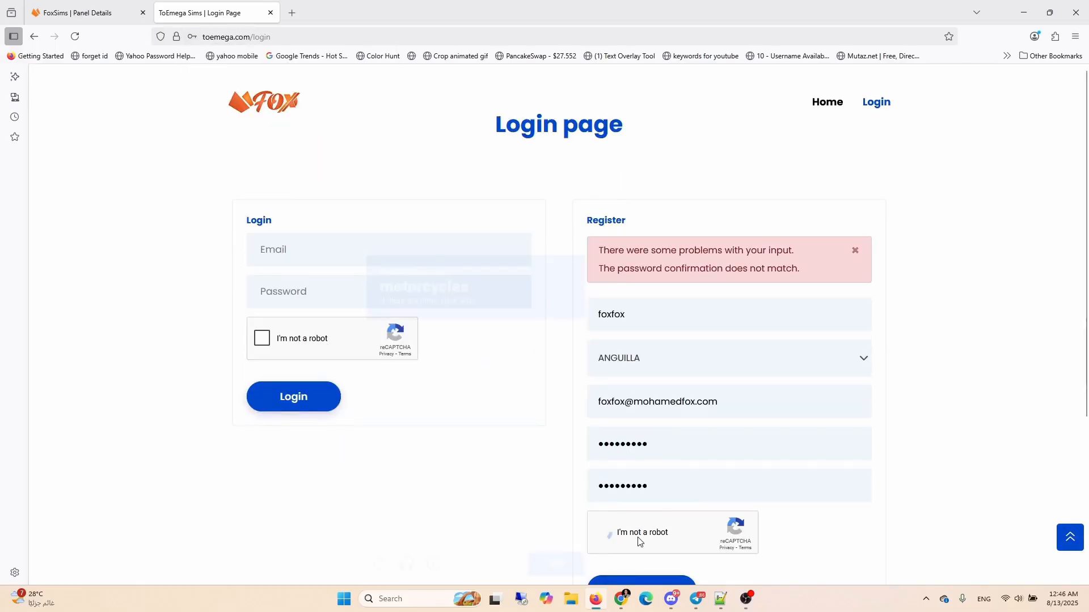
Step: Solve the motorcycle reCAPTCHA and submit the registration form
click(393, 405)
click(448, 405)
click(393, 459)
click(448, 460)
click(503, 404)
click(503, 460)
click(503, 350)
click(562, 565)
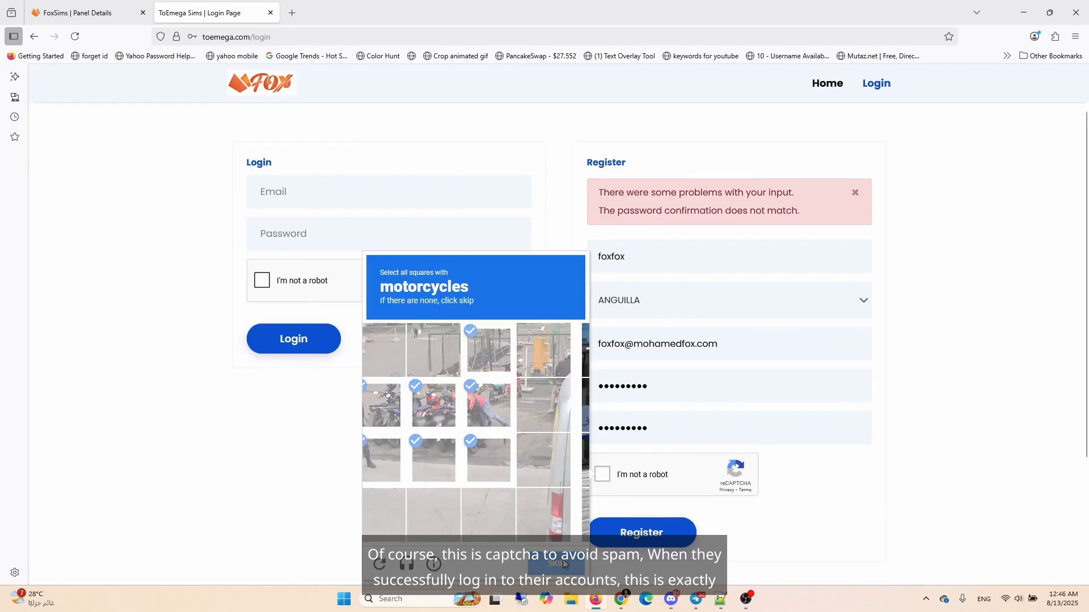
click(556, 564)
click(642, 533)
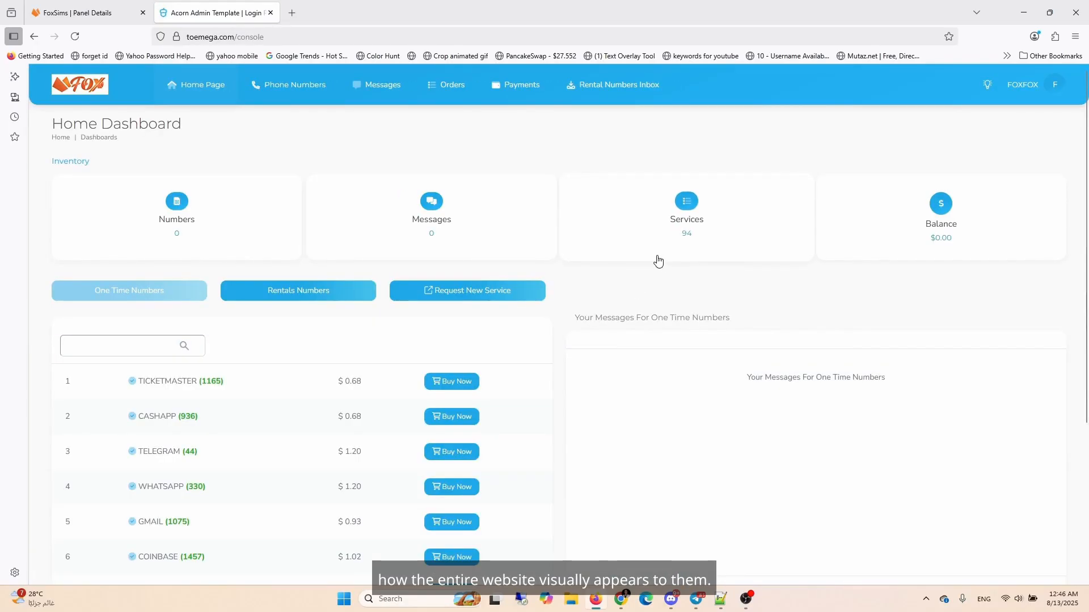
Step: View the client dashboard's one-time and rental number lists
scroll(233, 323, down, 2)
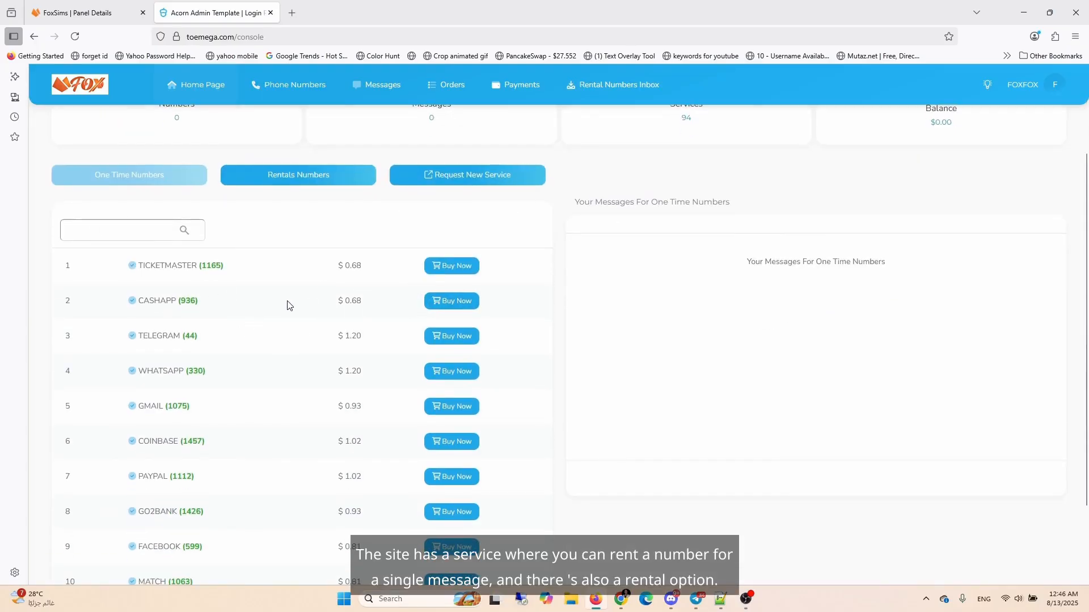
click(304, 178)
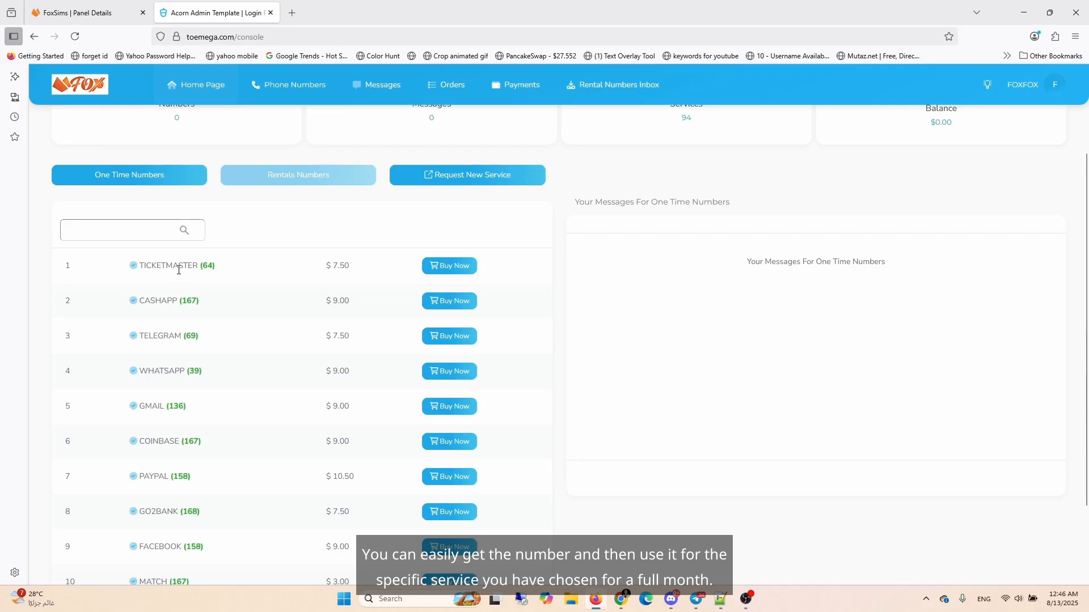
scroll(310, 295, up, 3)
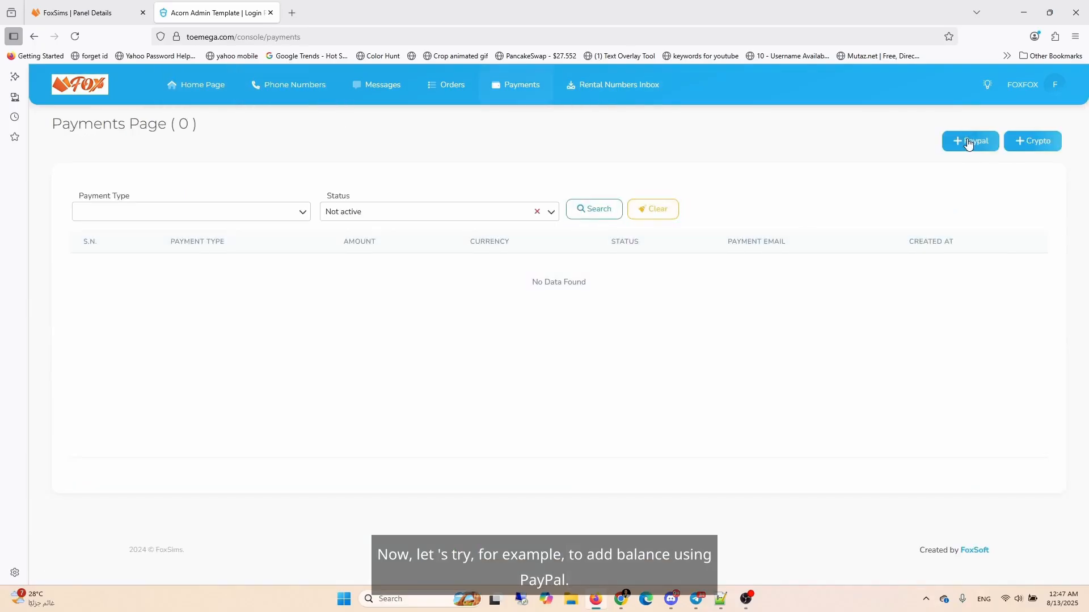
Step: Submit a PayPal balance request of 10 with a payment e-mail from the client's payments page
click(971, 141)
click(490, 311)
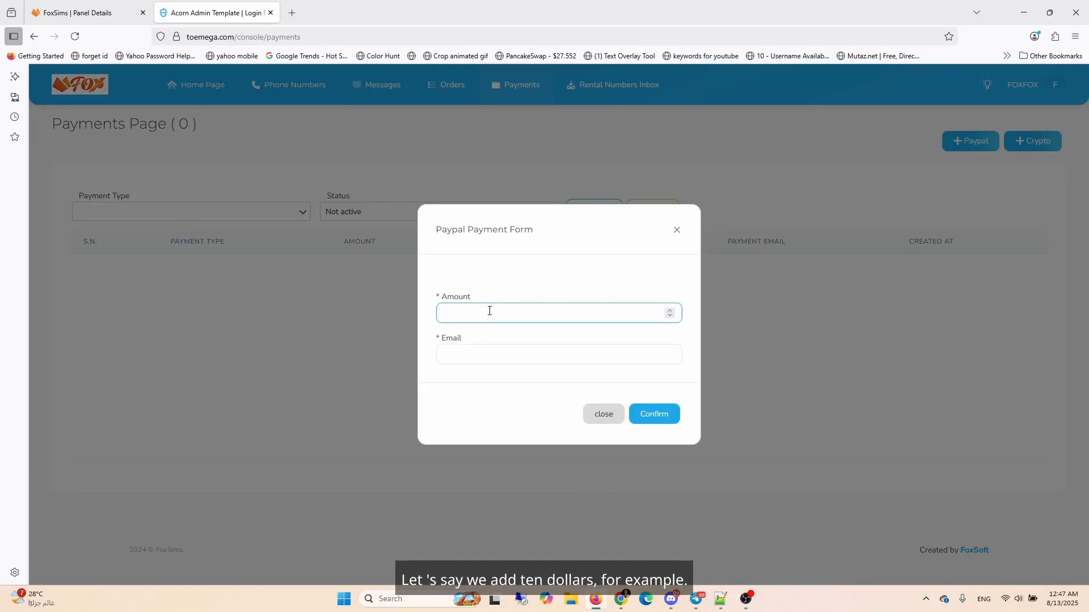
click(490, 353)
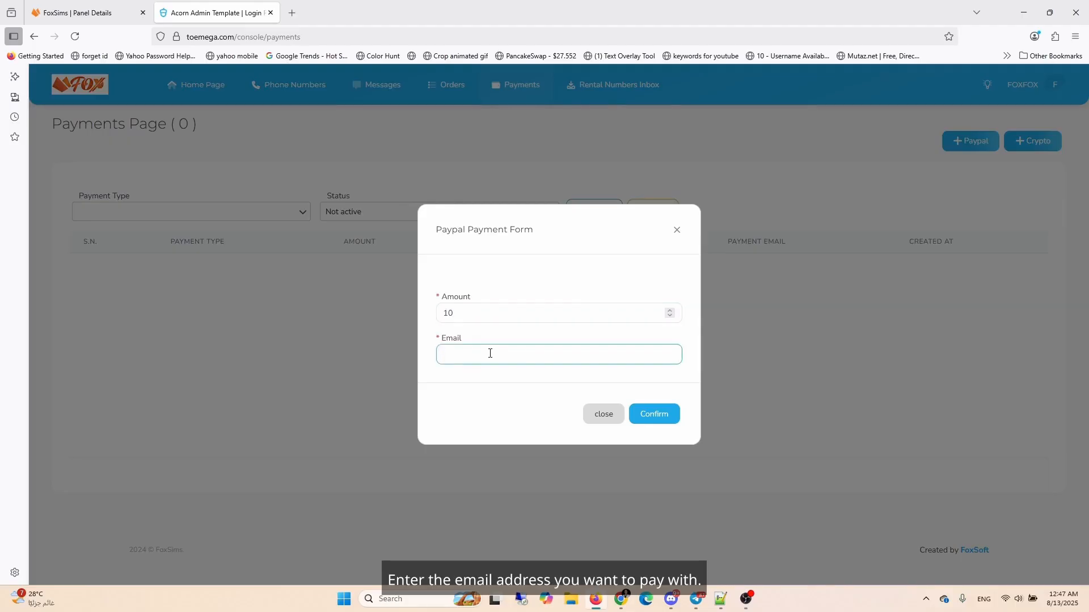
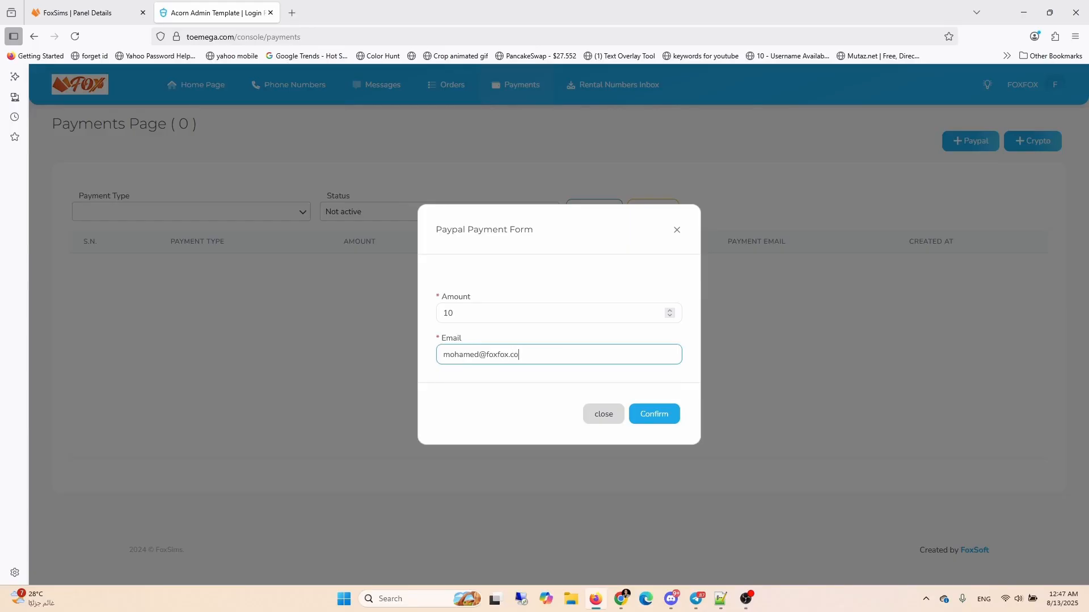
click(636, 414)
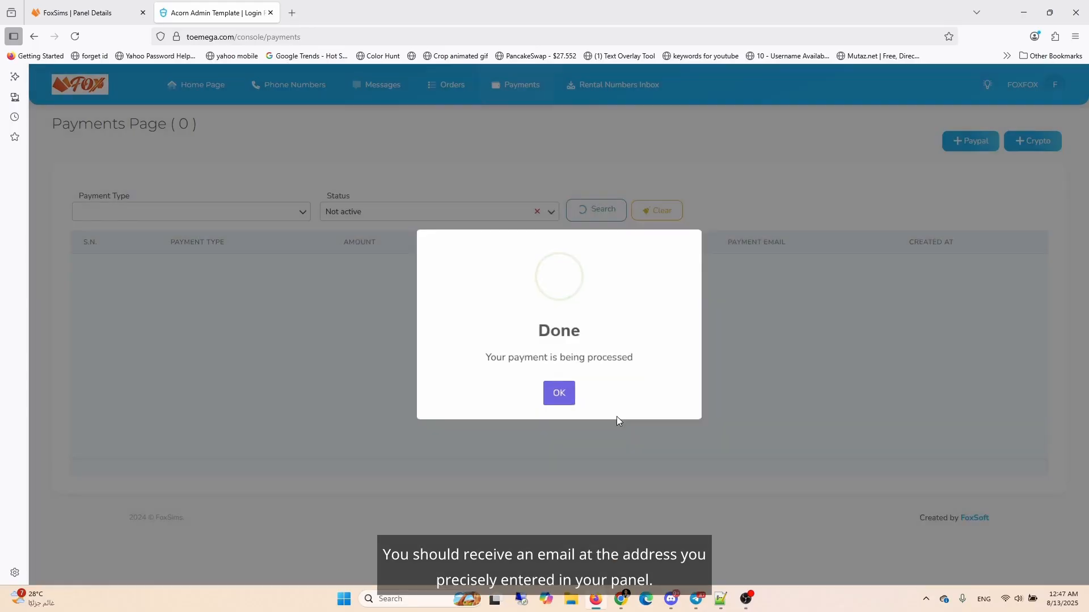
click(559, 393)
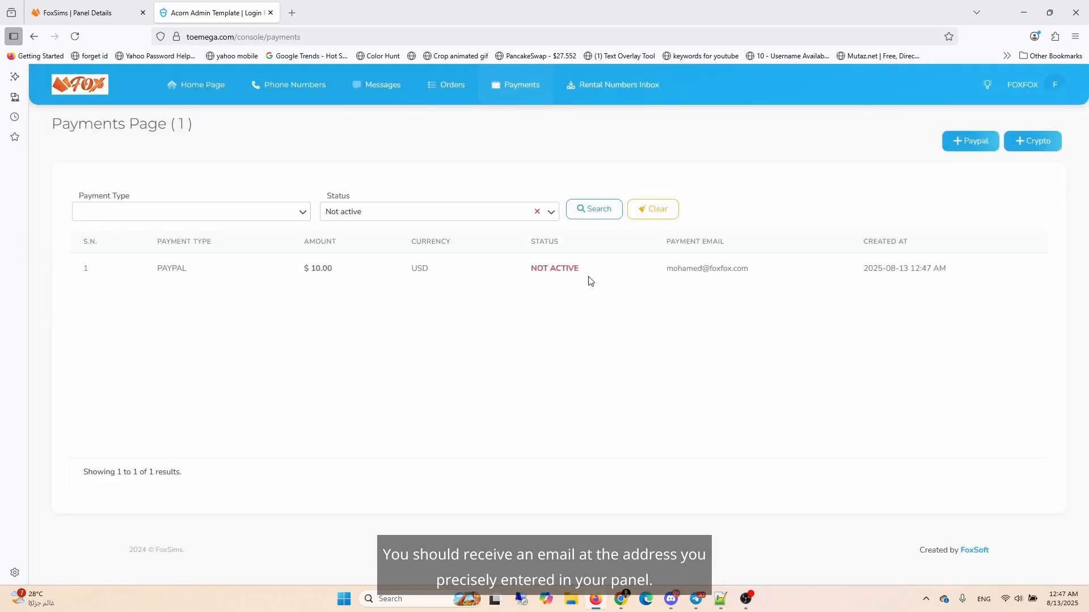
click(132, 16)
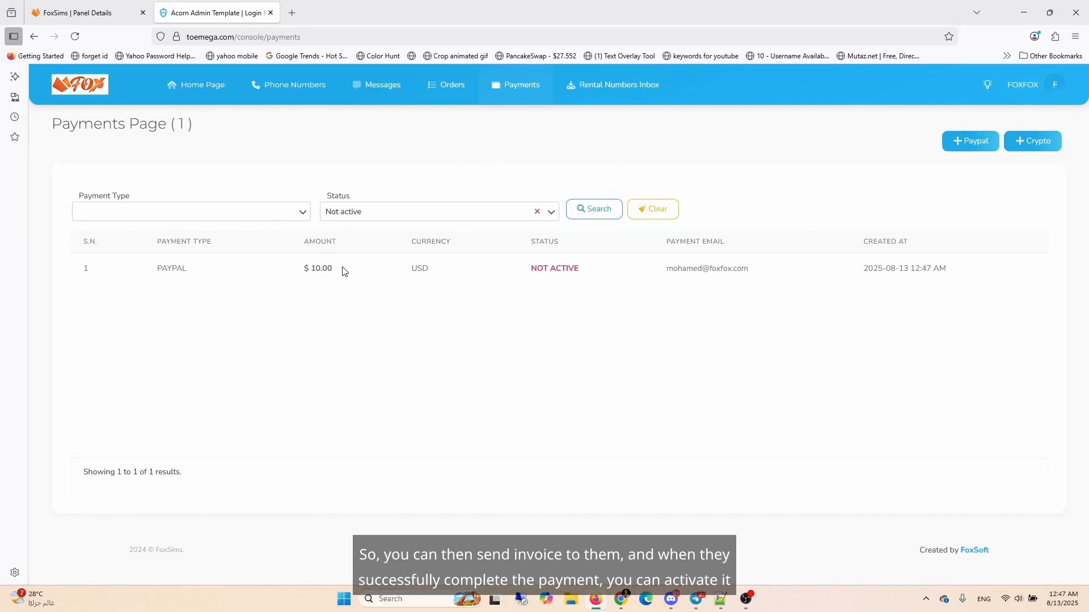
Step: Return to the panel's payments list and rerun the inactive payments search to find the client's PayPal request
click(123, 15)
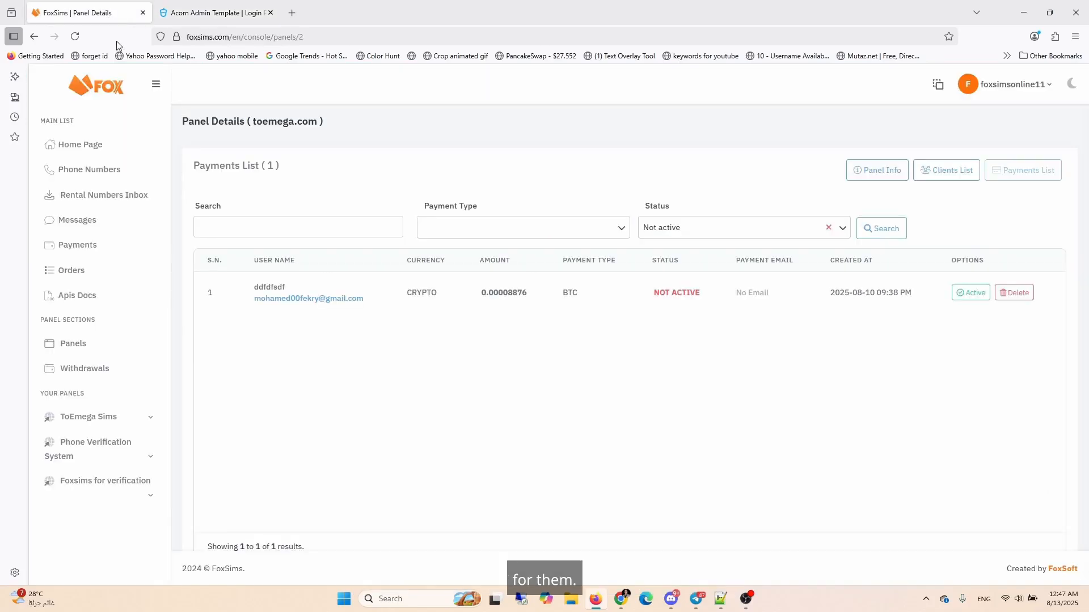
click(880, 228)
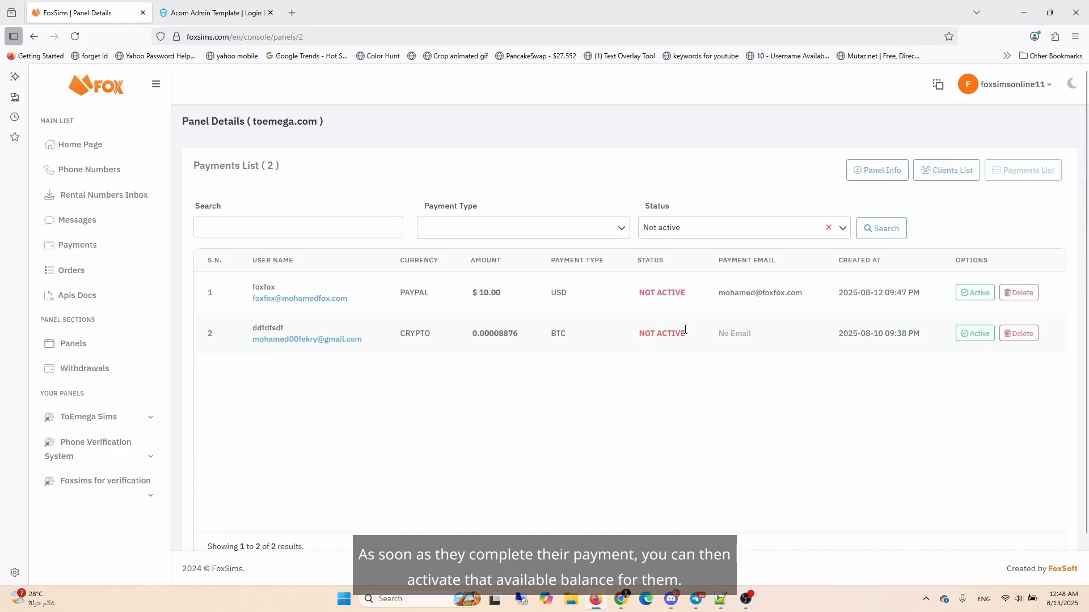
Step: Activate the client's $10.00 PayPal payment and confirm the activation
click(974, 292)
click(678, 390)
click(558, 391)
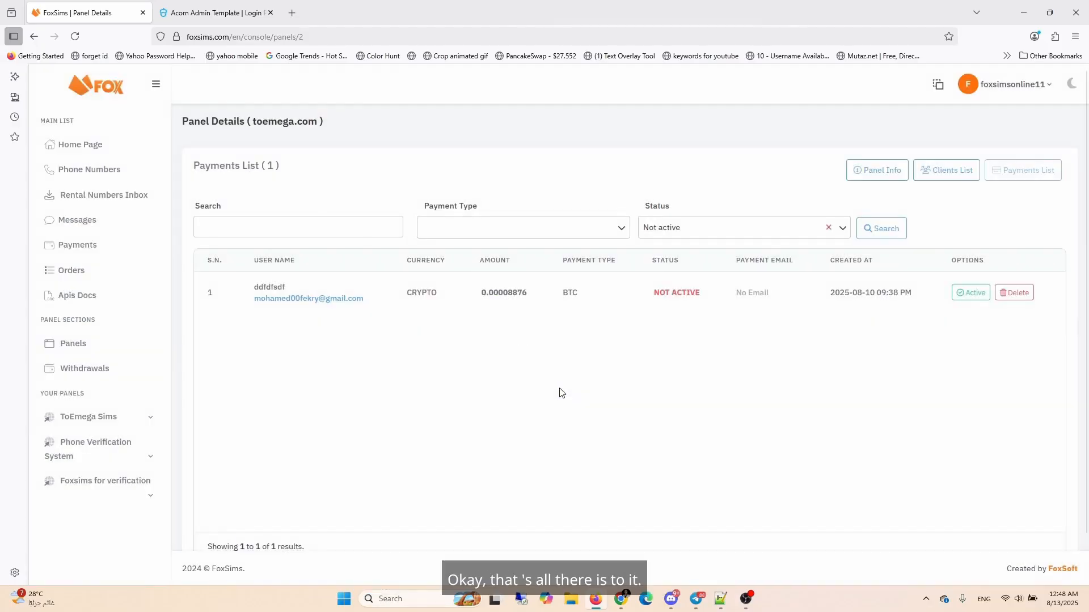
Step: Filter the panel's payments list by Active status
click(727, 234)
click(748, 253)
click(865, 228)
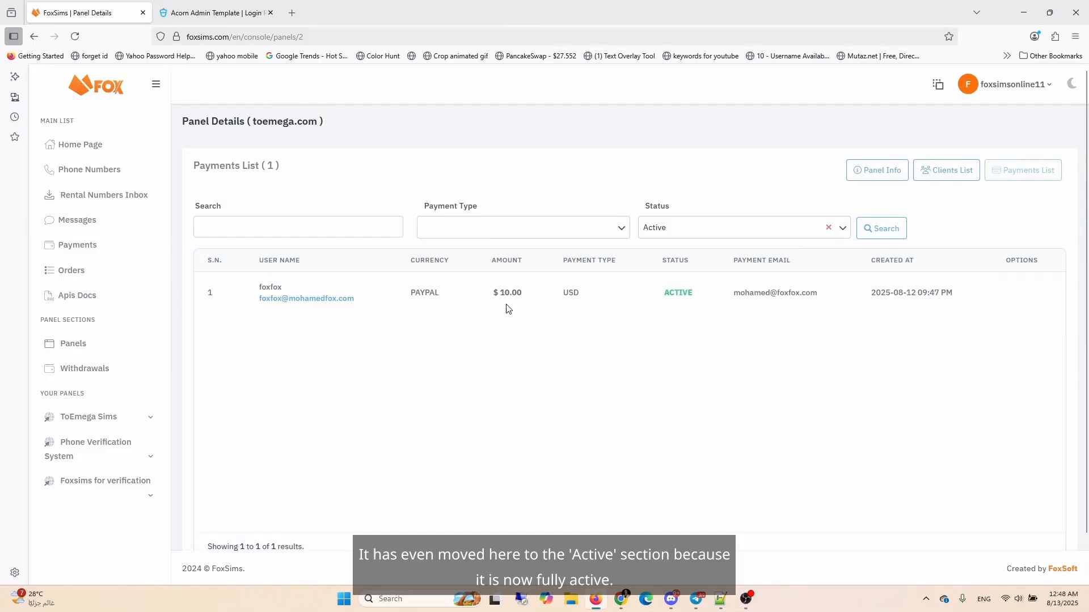
Step: Compare the client dashboard with the panel home page's balance and one-time service prices
click(230, 13)
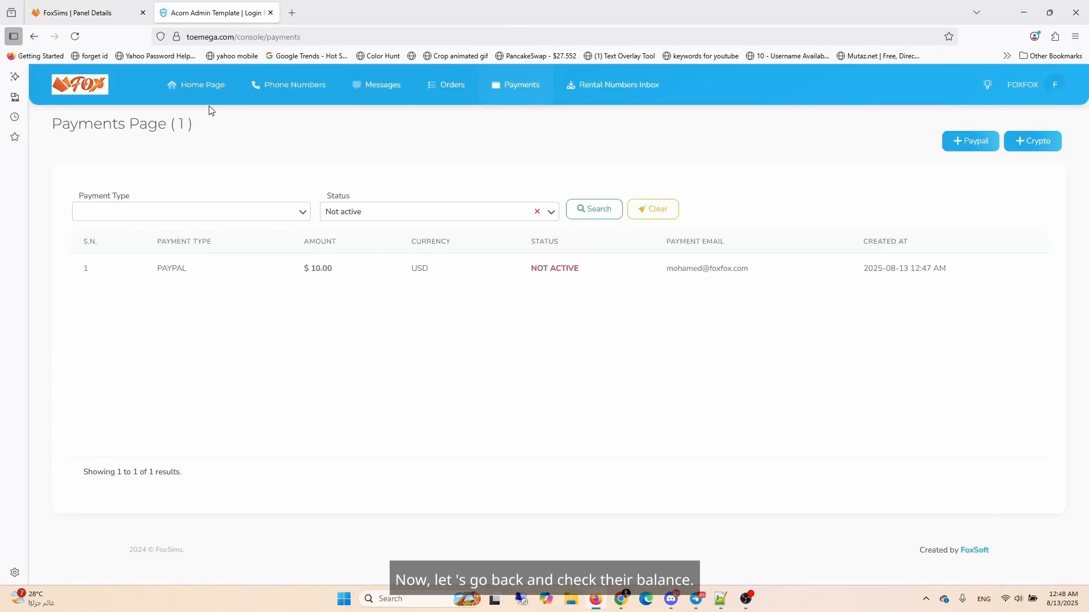
click(204, 90)
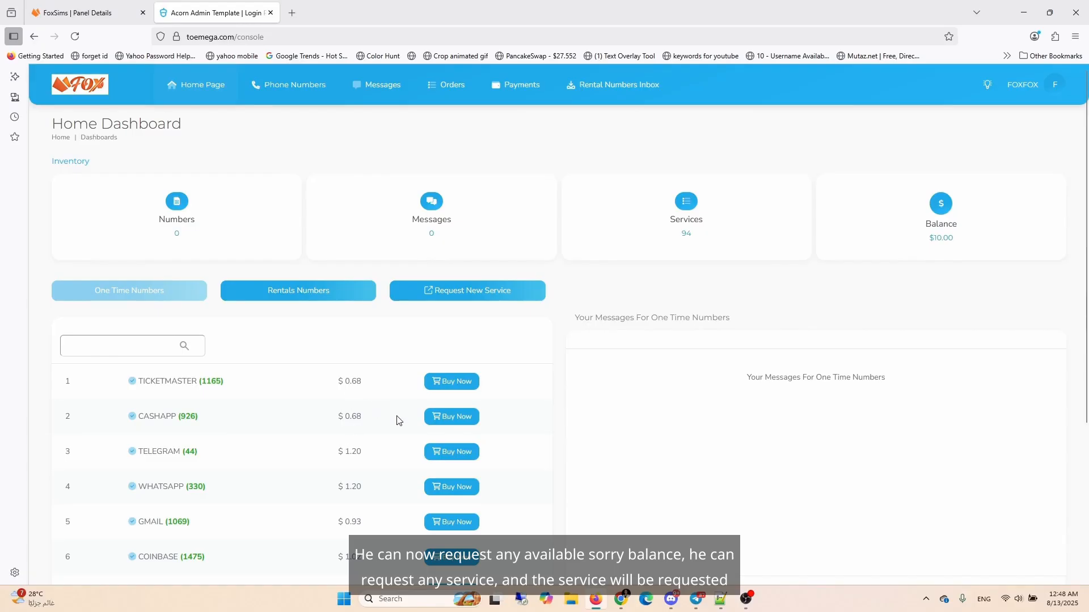
click(71, 13)
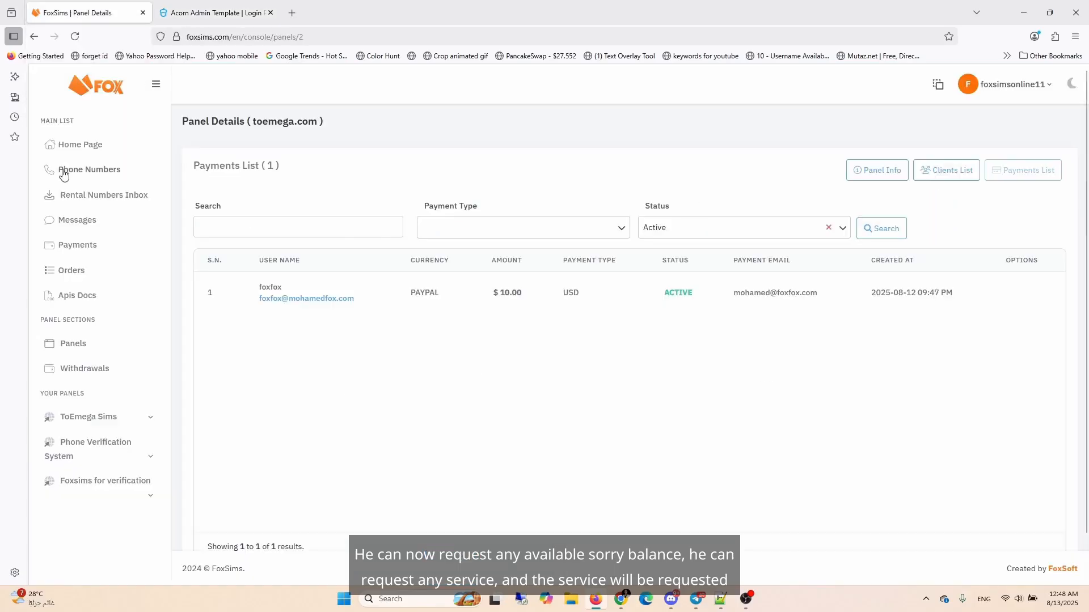
click(67, 149)
scroll(743, 332, down, 3)
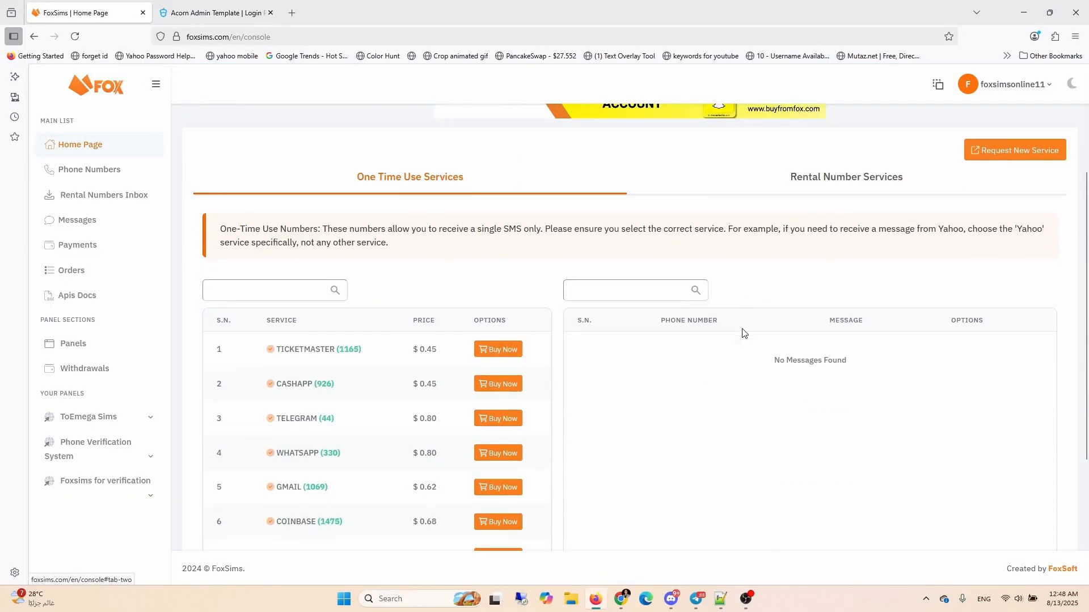
click(215, 13)
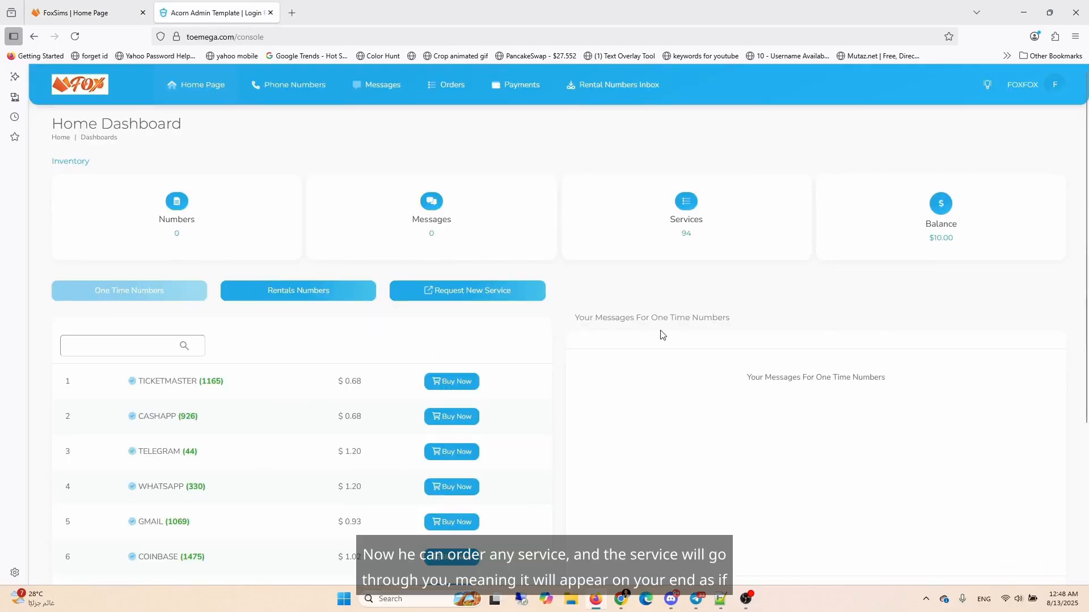
click(138, 10)
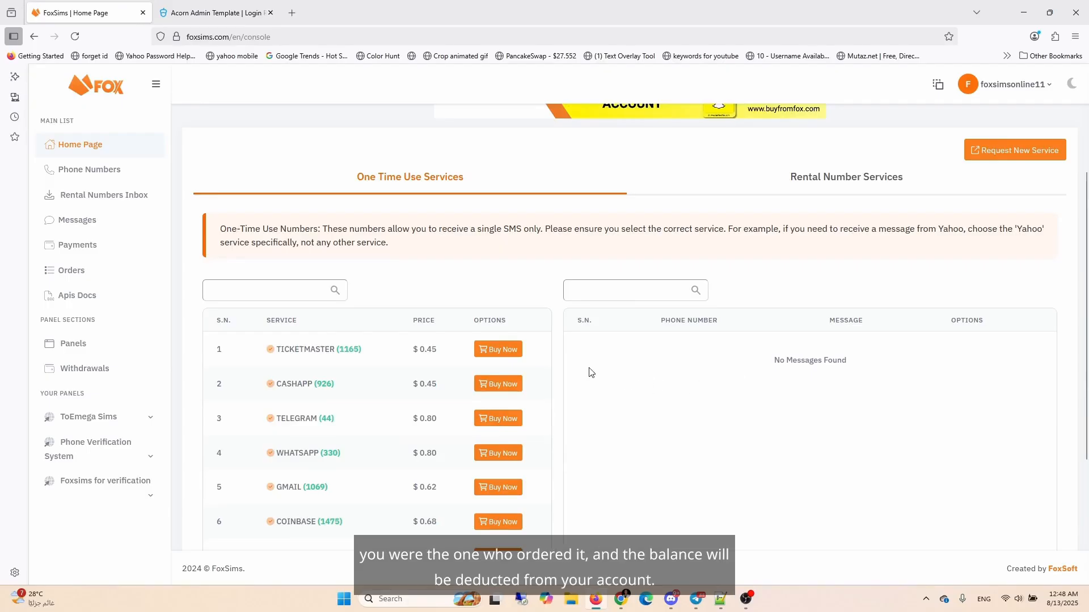
scroll(503, 247, up, 3)
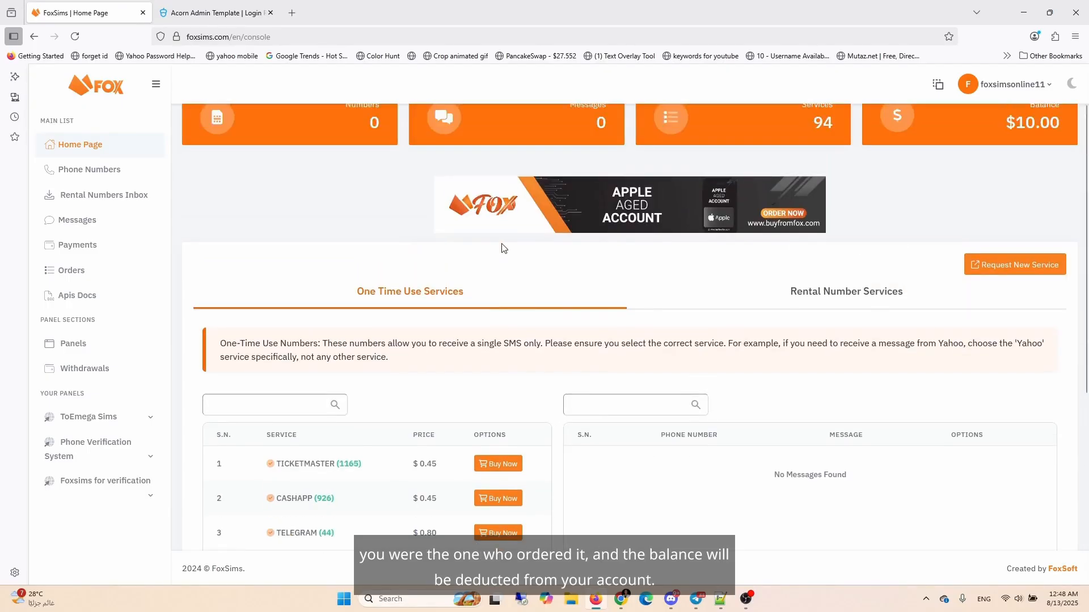
click(207, 12)
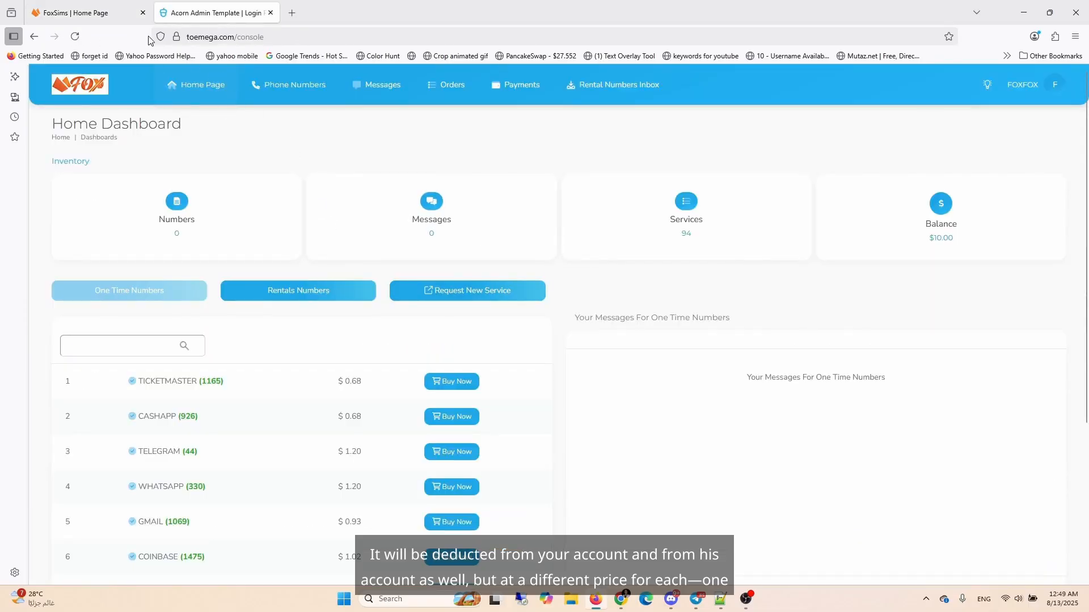
mouse_move(105, 16)
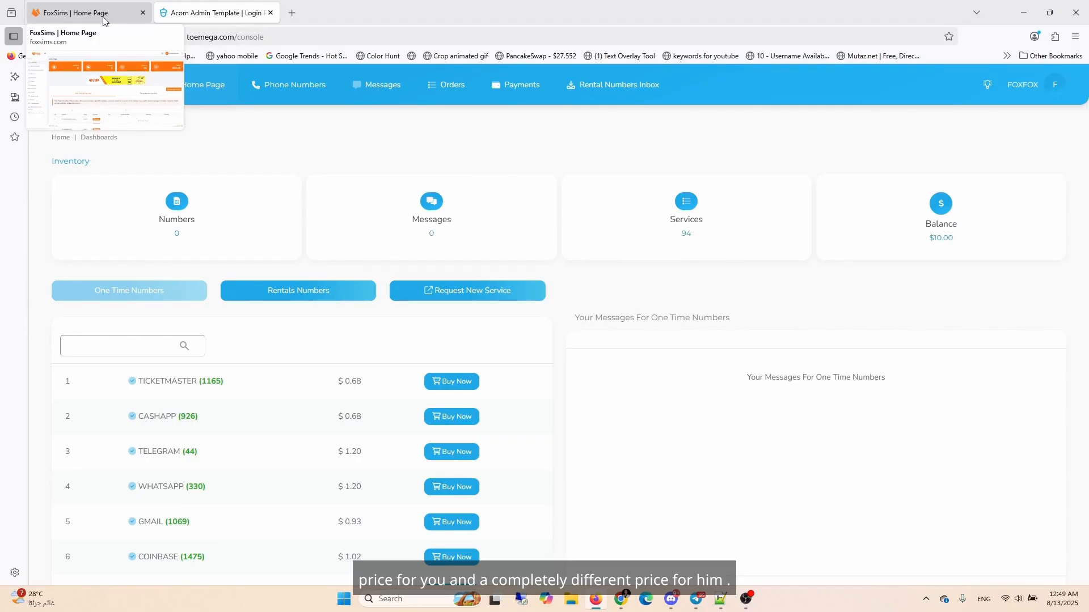
Step: Buy one TicketMaster one-time number from the client dashboard and confirm the purchase
click(447, 380)
click(530, 366)
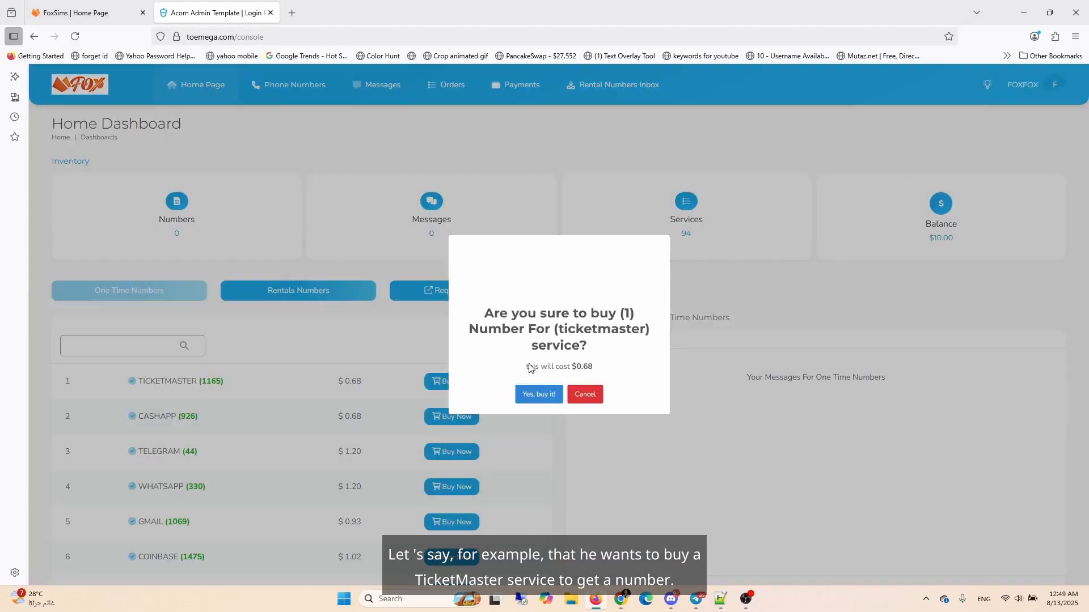
click(532, 410)
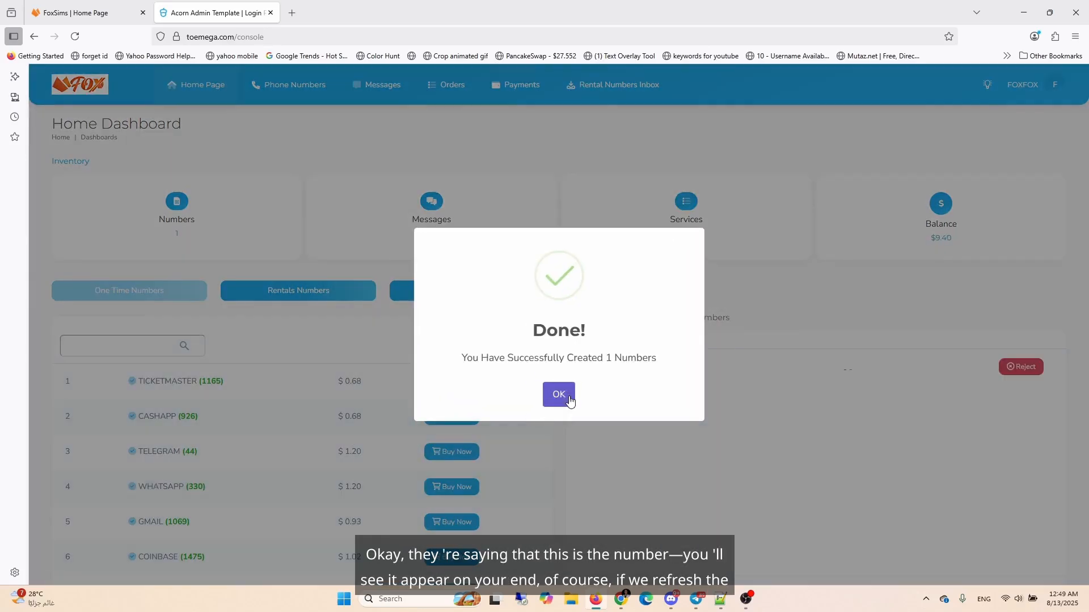
click(561, 397)
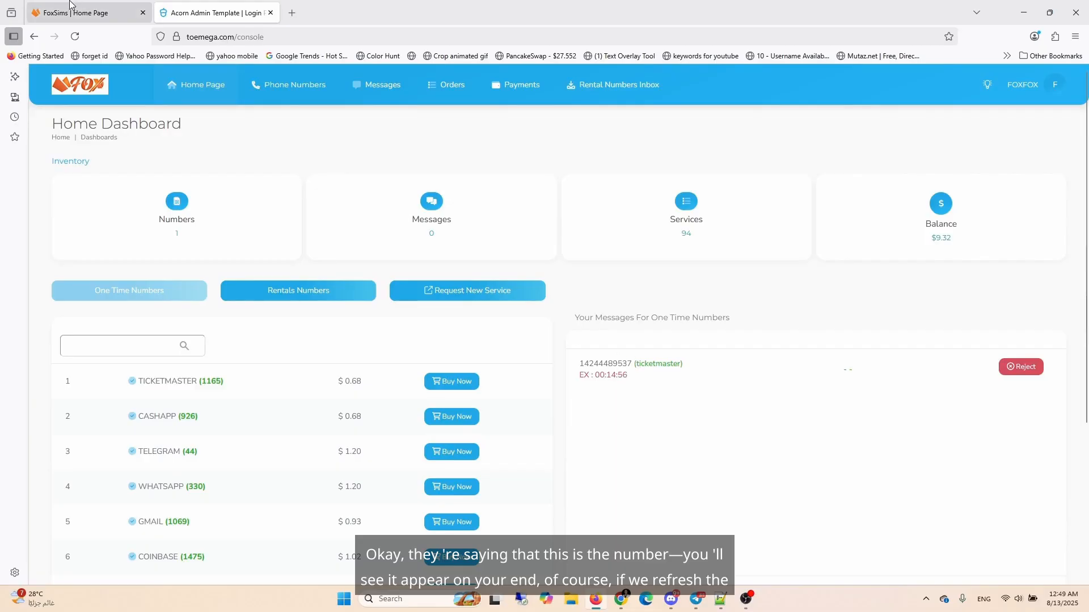
Step: Reload the panel home page and compare its purchased number and balance with the client dashboard
click(85, 12)
right_click(658, 346)
click(895, 270)
right_click(894, 270)
click(965, 279)
scroll(888, 292, down, 3)
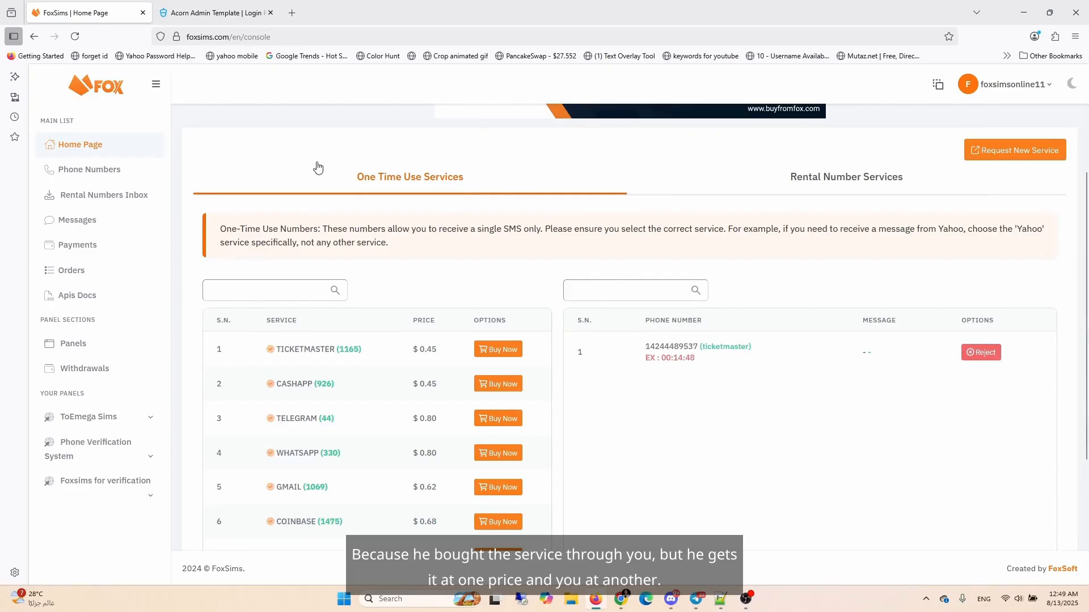
click(199, 12)
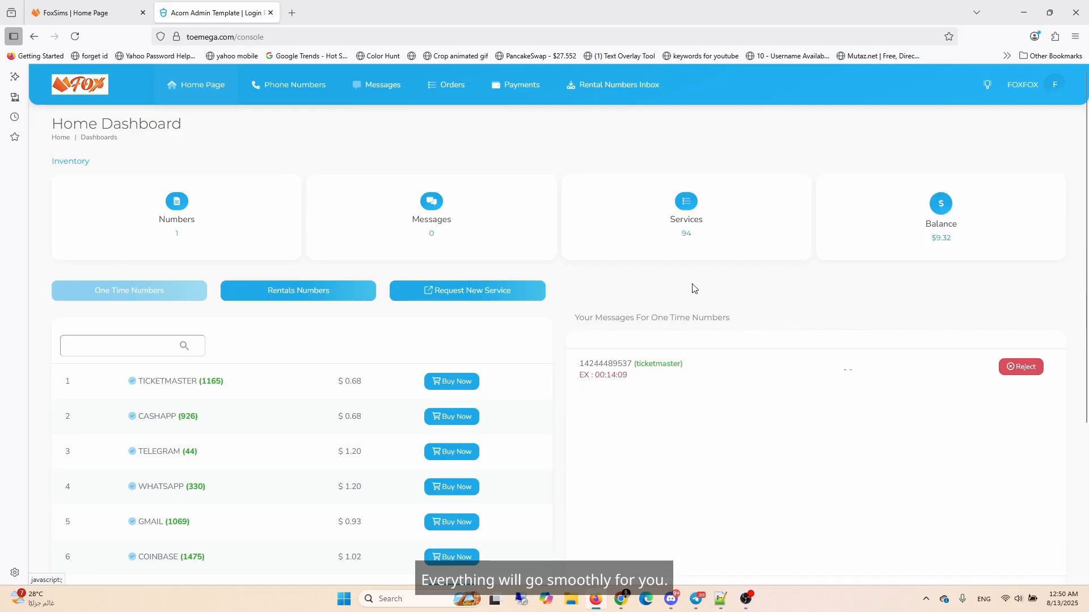
click(105, 12)
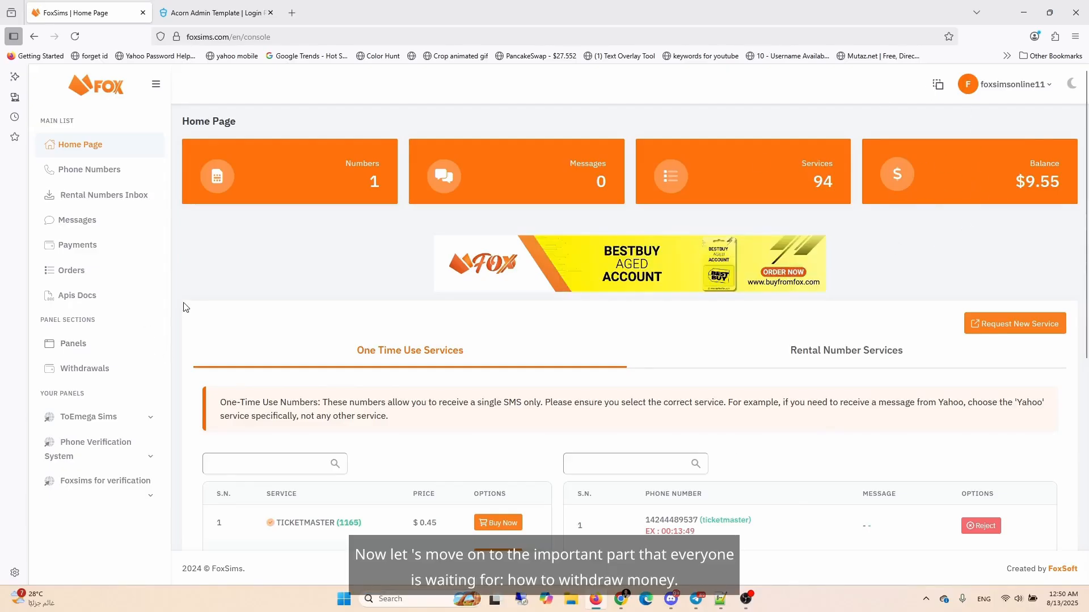
Step: Open the Withdrawals page and review the balance, wallet and pending amount figures
click(81, 371)
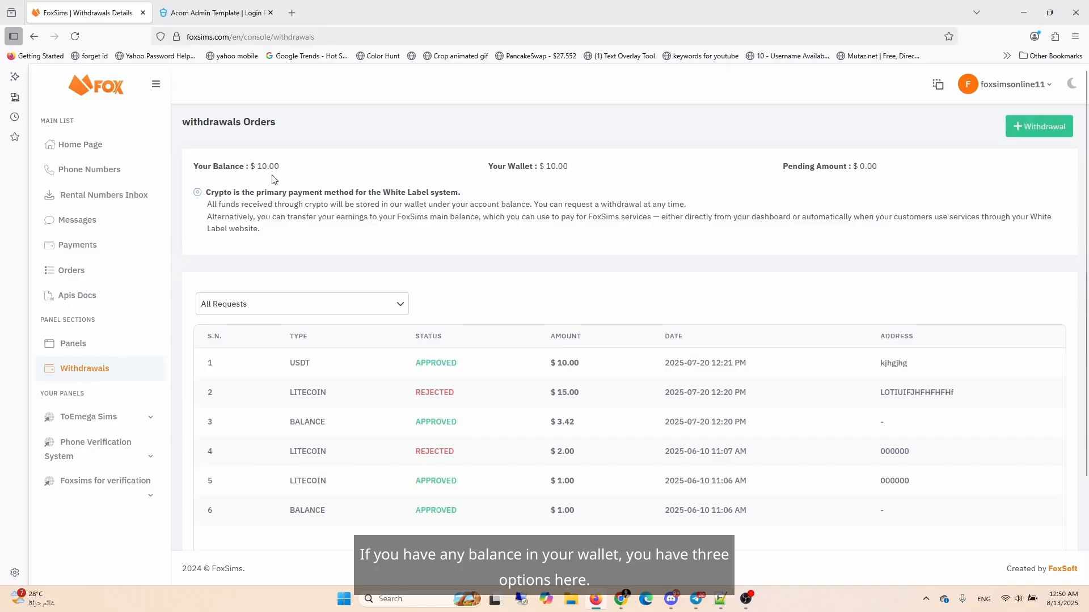
drag(210, 169, 286, 170)
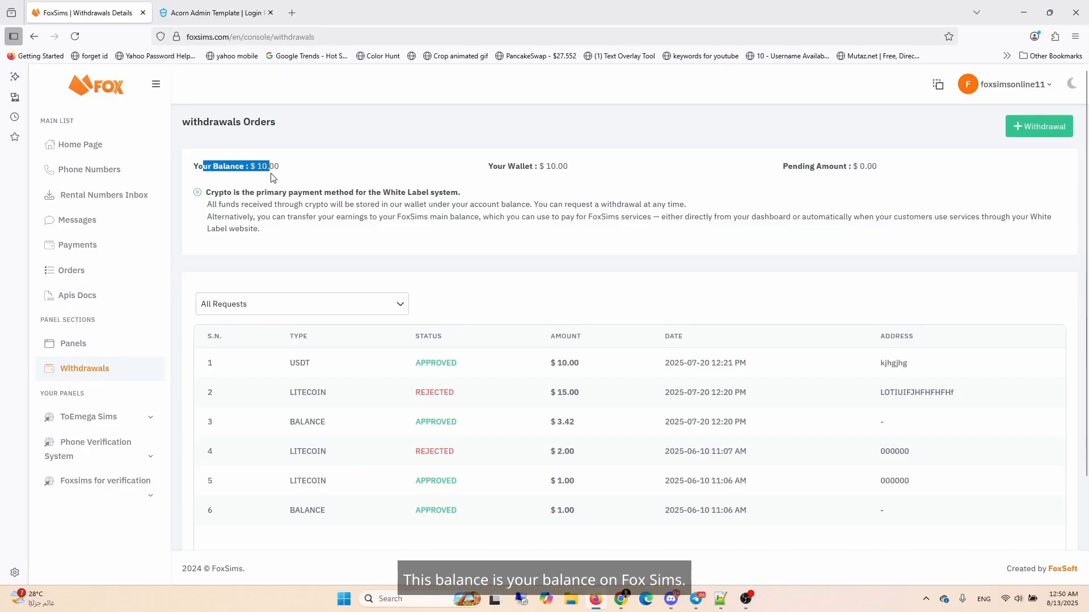
drag(488, 167, 527, 179)
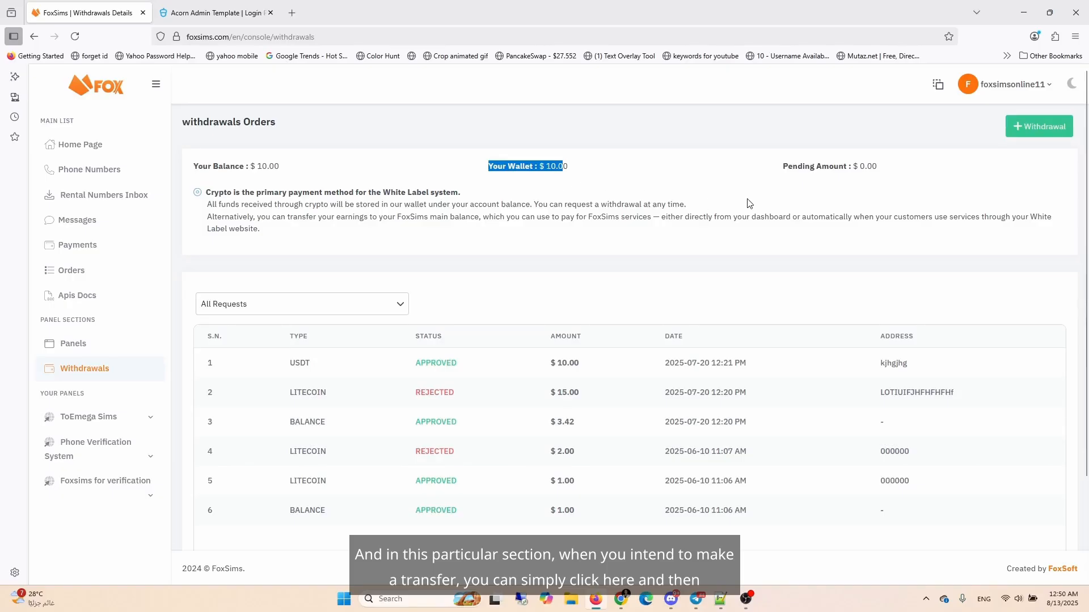
drag(771, 173, 857, 168)
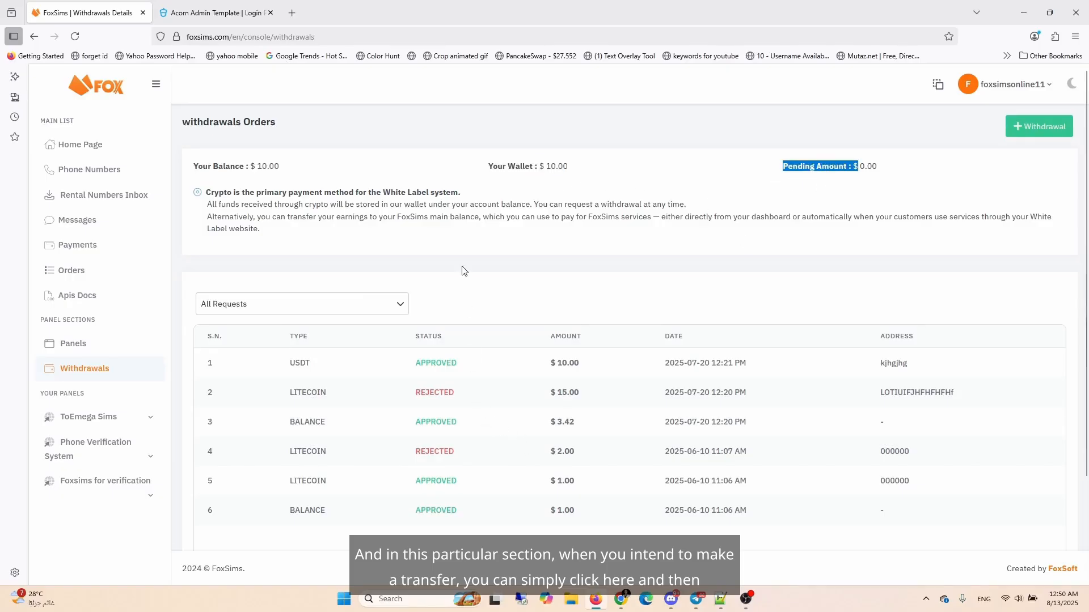
Step: Fill in a withdrawal request of 10 to the Litecoin wallet, then close it without saving
click(1024, 127)
click(494, 323)
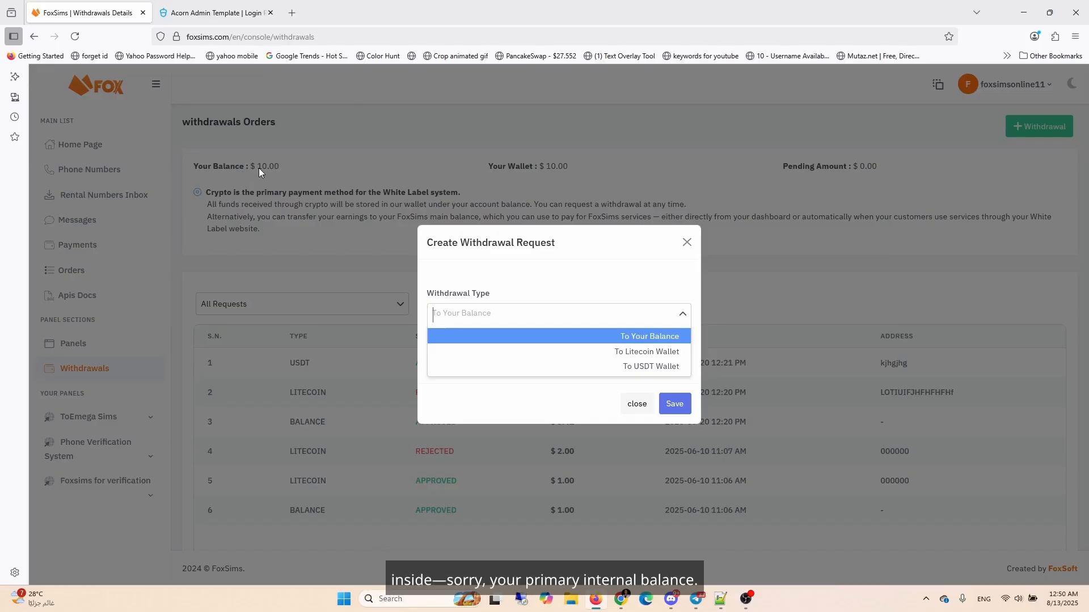
click(640, 353)
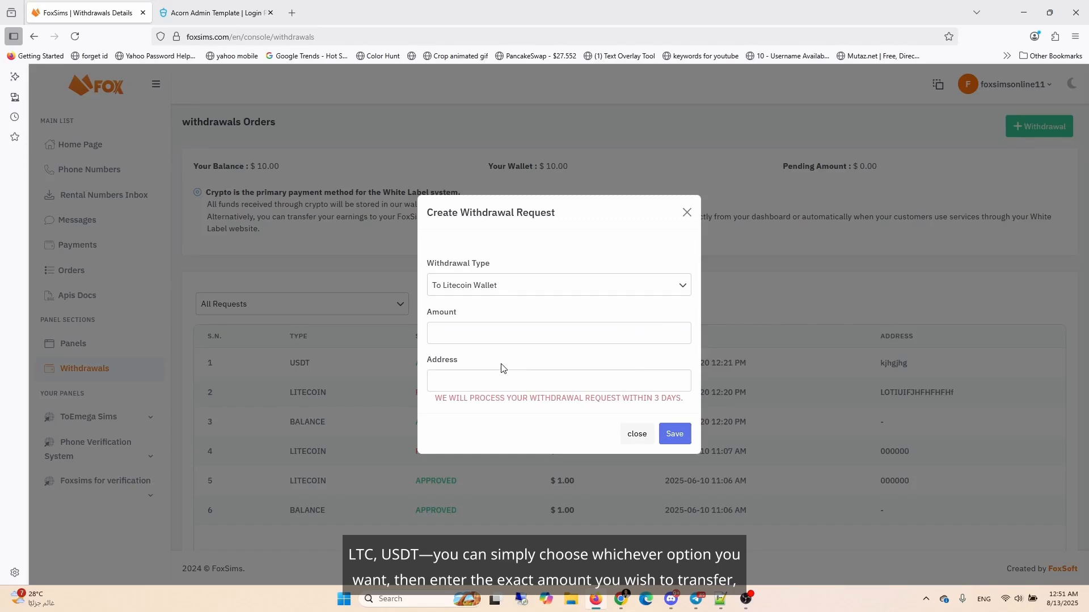
click(472, 334)
text(10)
click(475, 375)
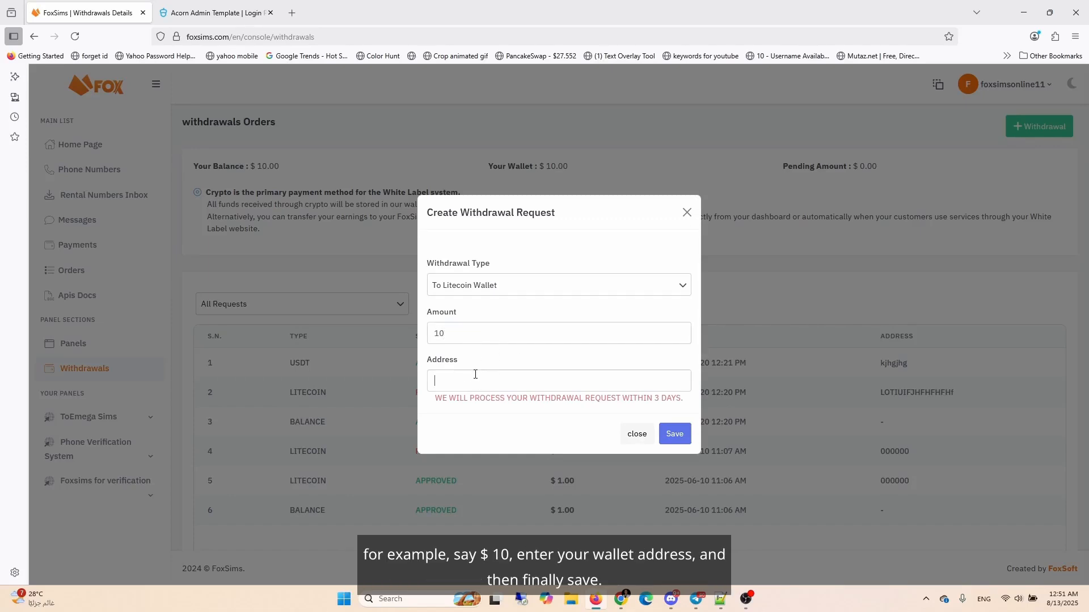
click(638, 435)
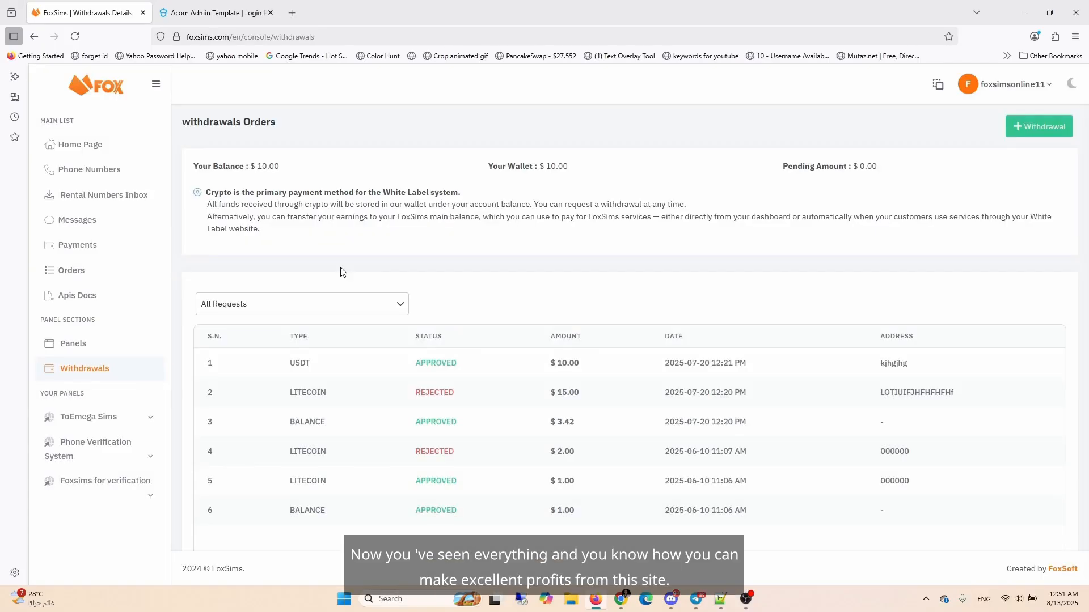